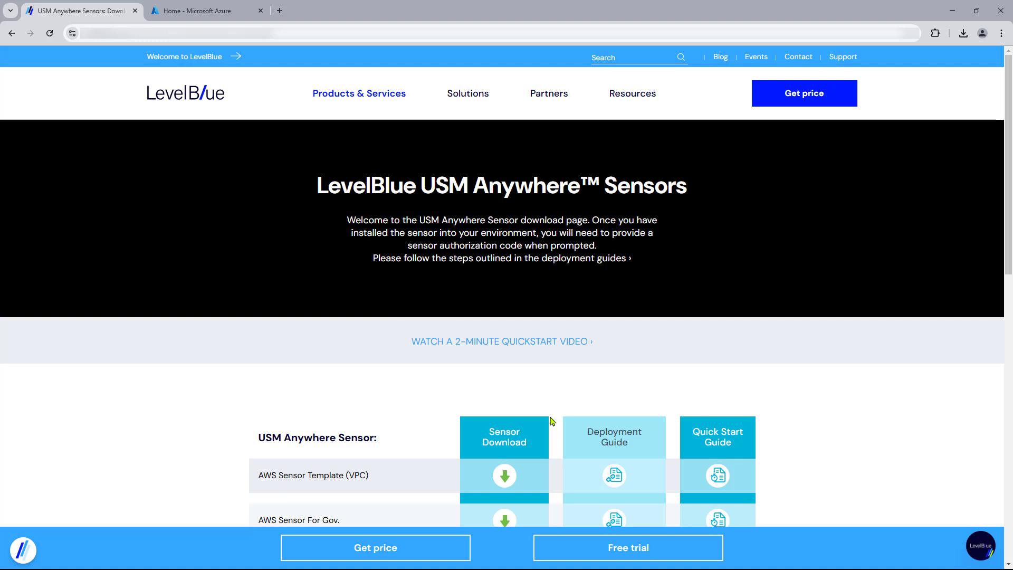
Open the Azure Sensor deployment guide from the USM Anywhere sensor list and go to its Requirements for Azure Sensor Deployment page.
scroll(550, 421, "down", 2)
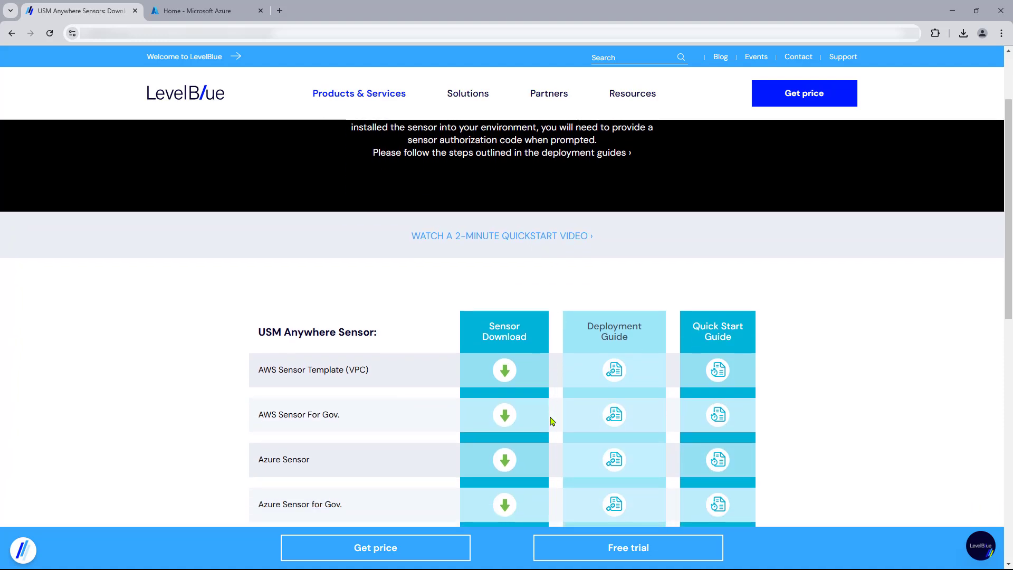
scroll(550, 421, "down", 1)
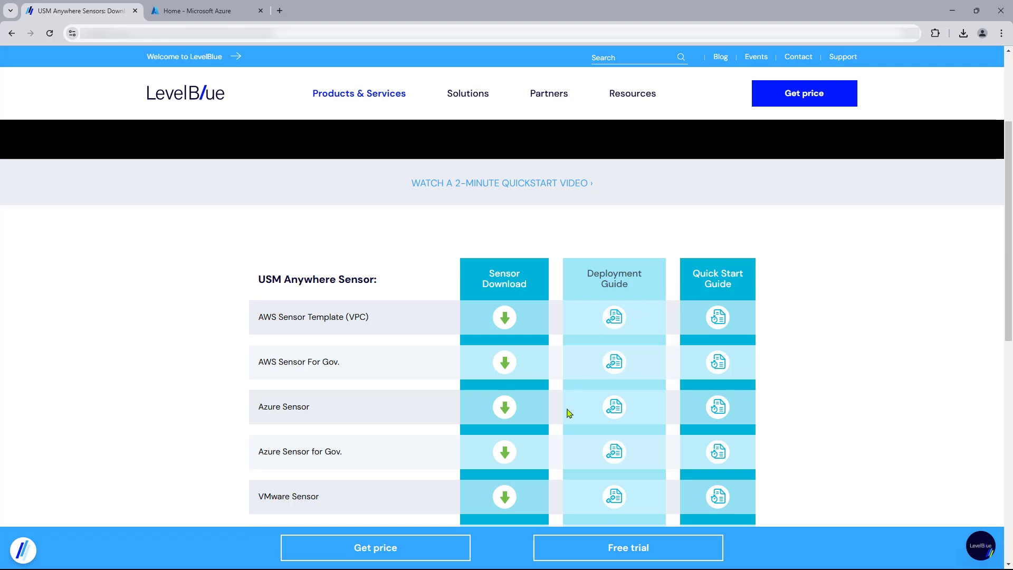
left_click(615, 405)
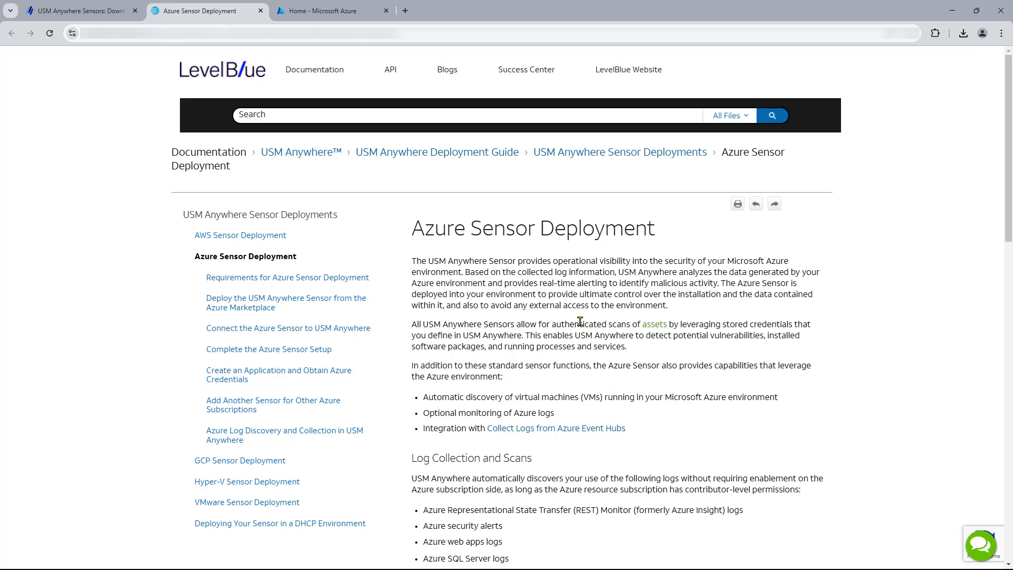
left_click(348, 279)
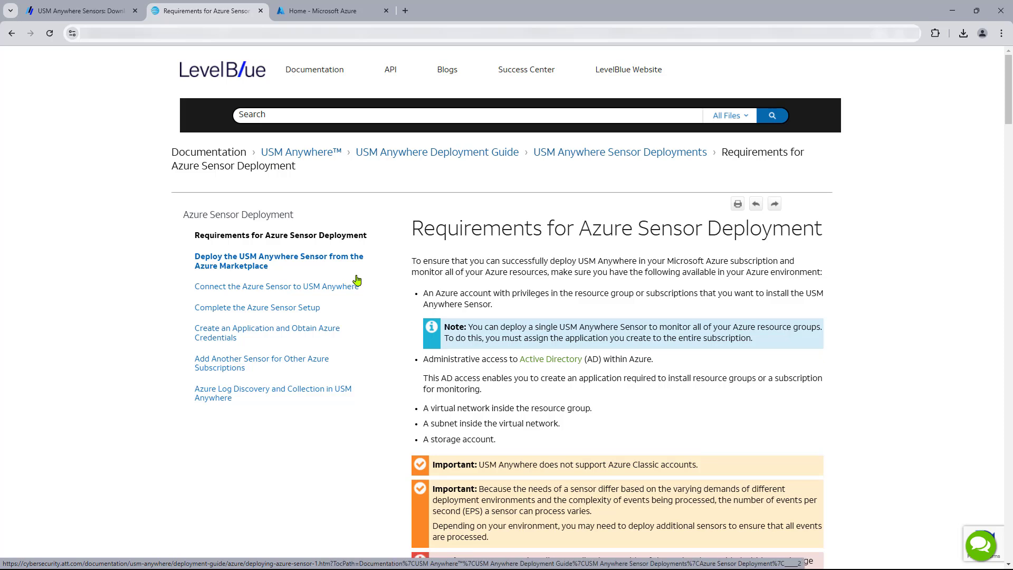
Review the Azure sensor requirements, including prerequisites, outbound and inbound ports, IP addresses for allowlisting, and Azure portal URLs for proxy bypass.
scroll(384, 280, "down", 2)
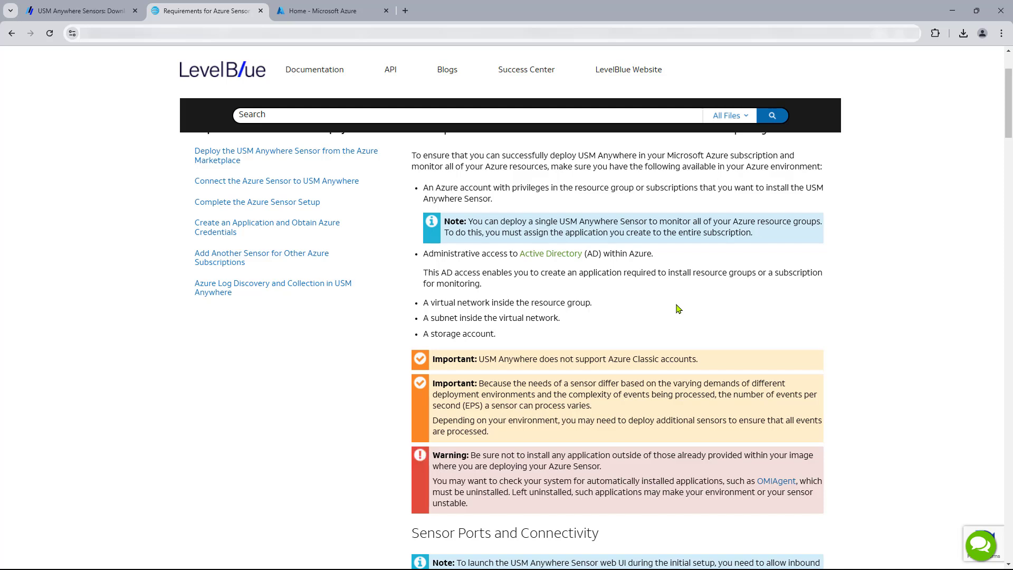
scroll(680, 309, "down", 4)
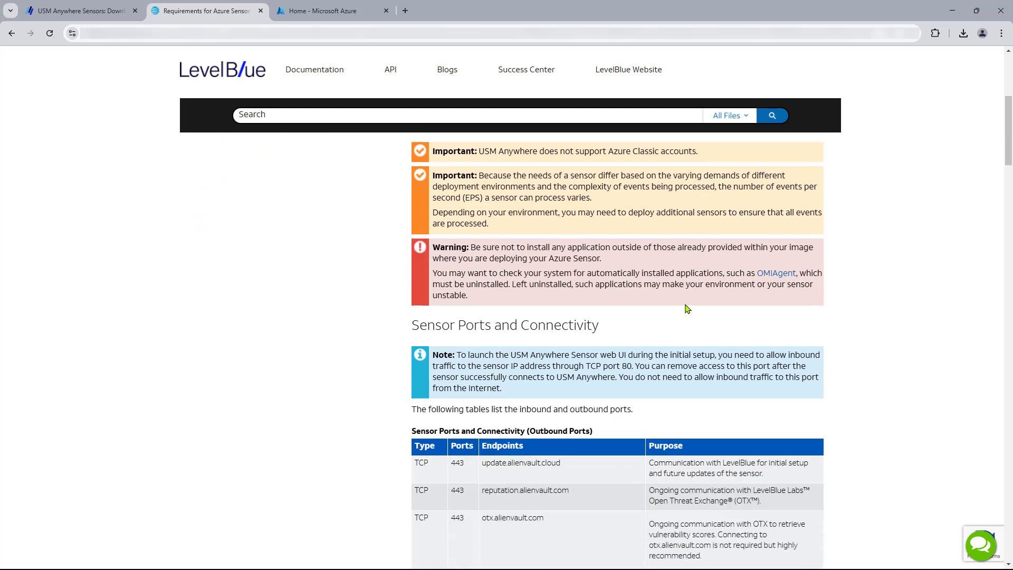
scroll(687, 308, "down", 3)
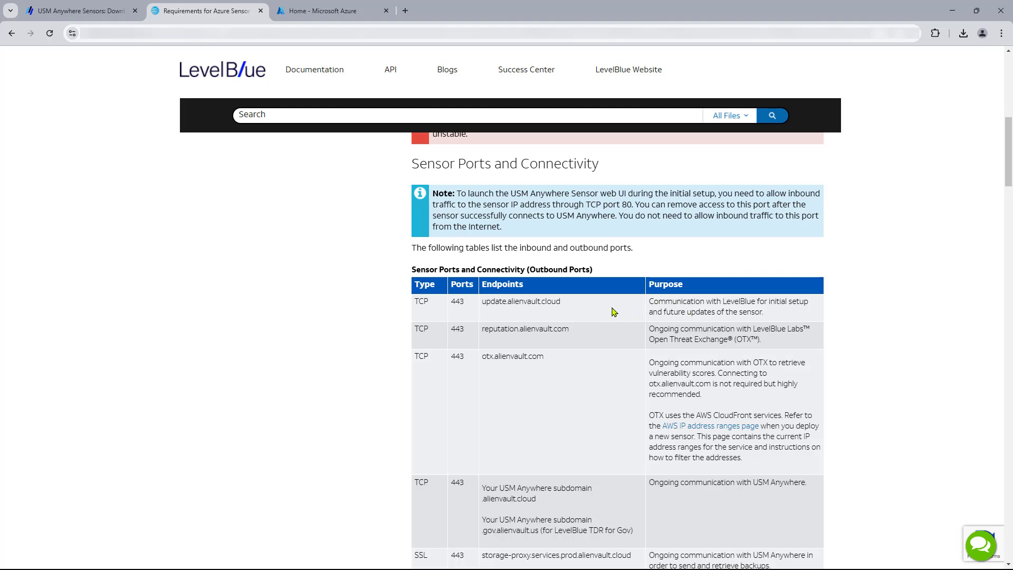
scroll(614, 312, "down", 3)
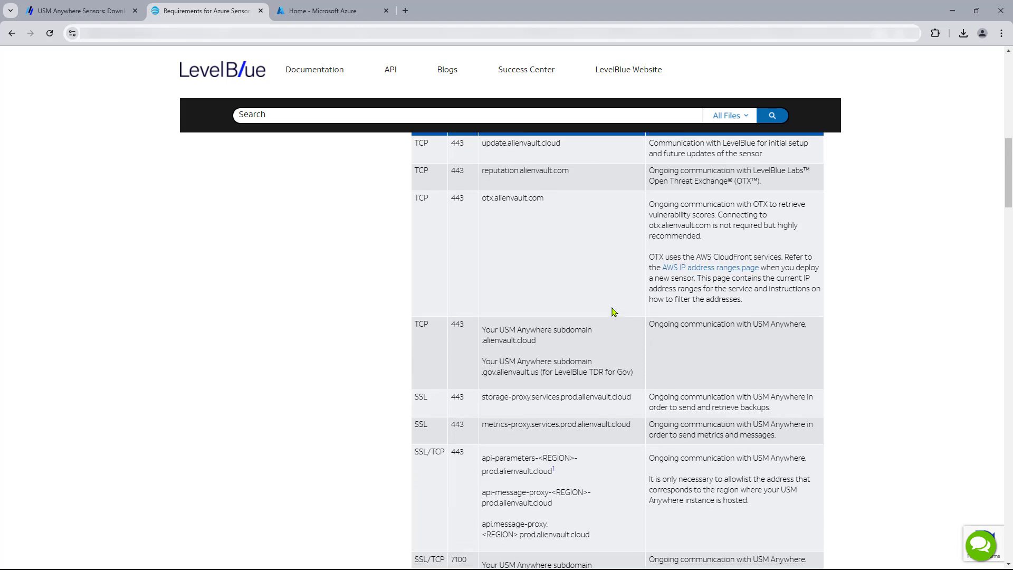
scroll(614, 312, "down", 3)
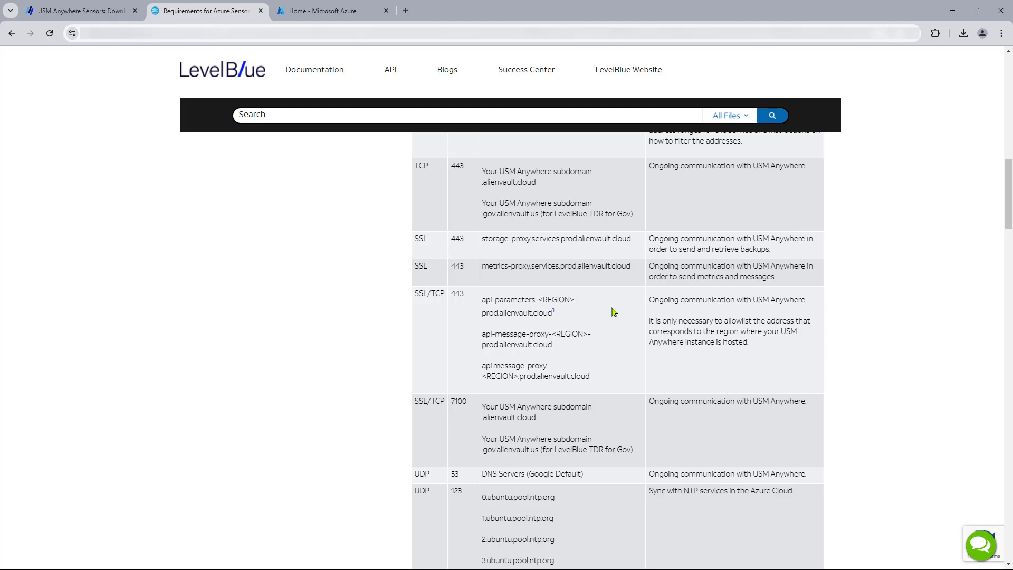
scroll(614, 312, "down", 3)
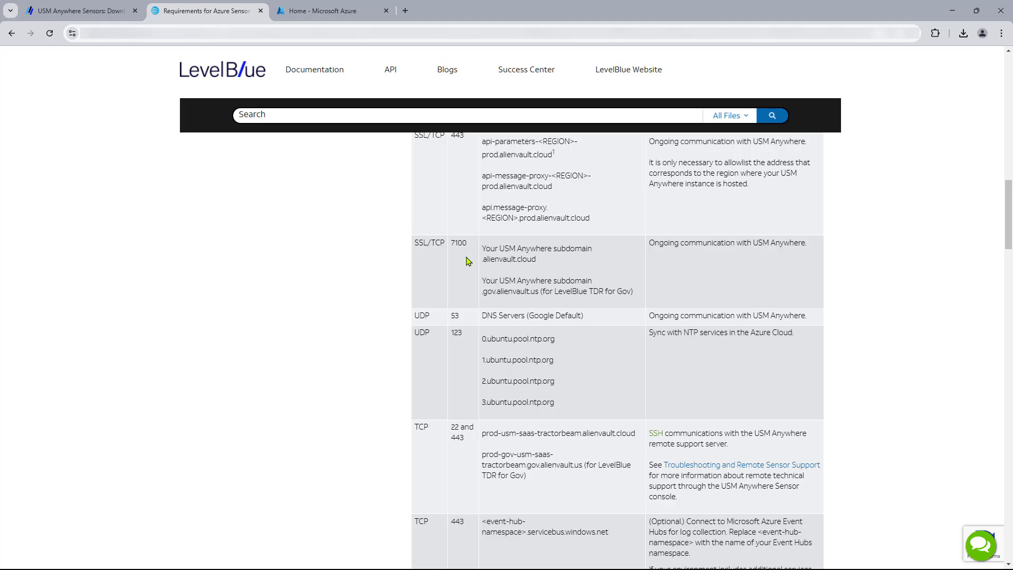
scroll(467, 260, "down", 5)
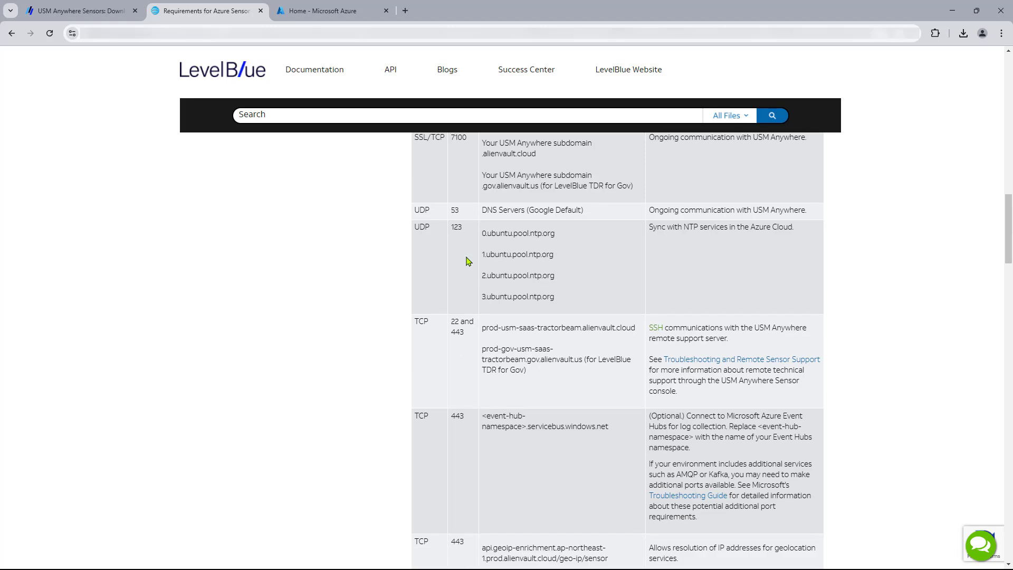
scroll(466, 261, "down", 10)
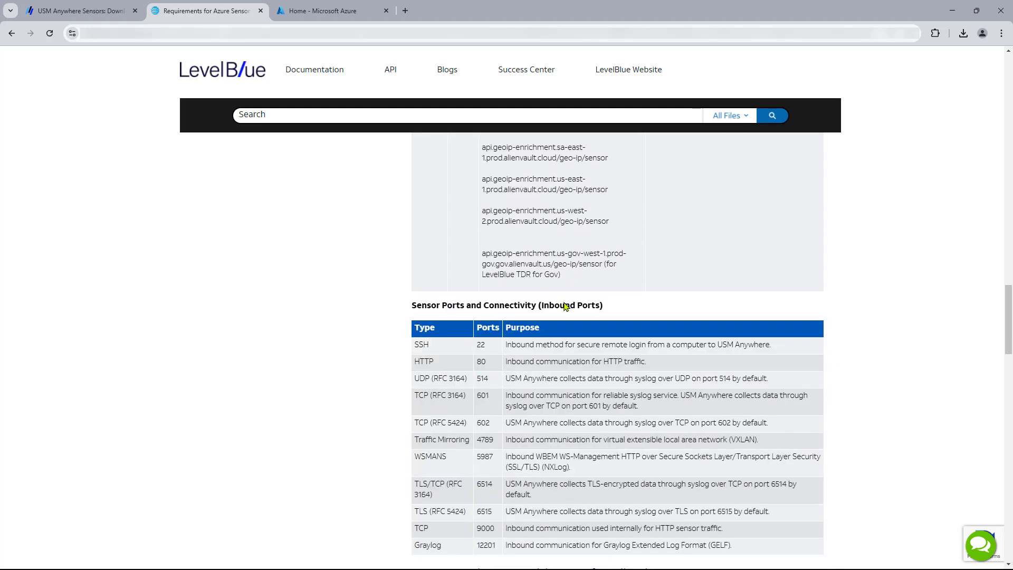
scroll(563, 302, "down", 2)
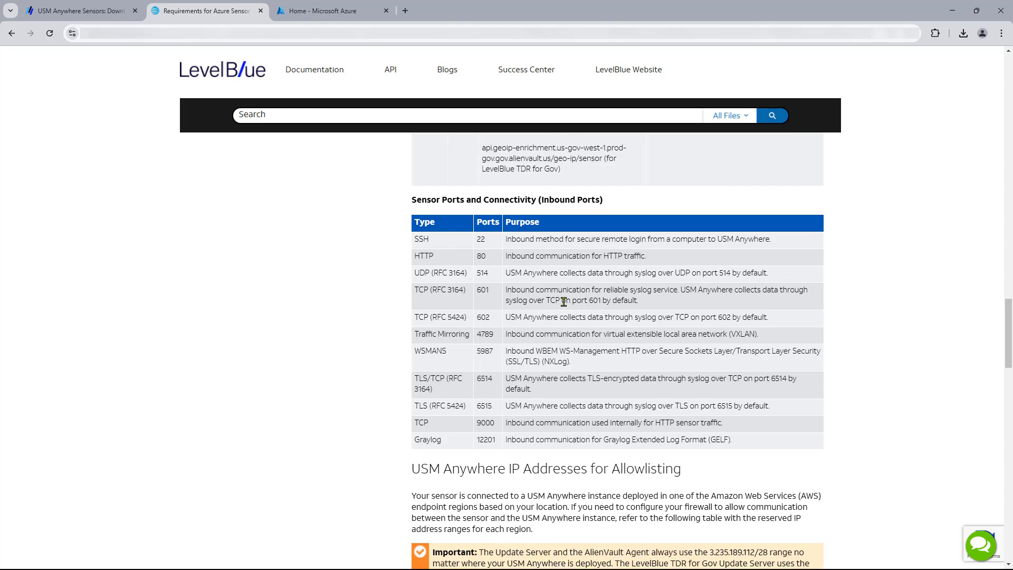
scroll(564, 306, "down", 1)
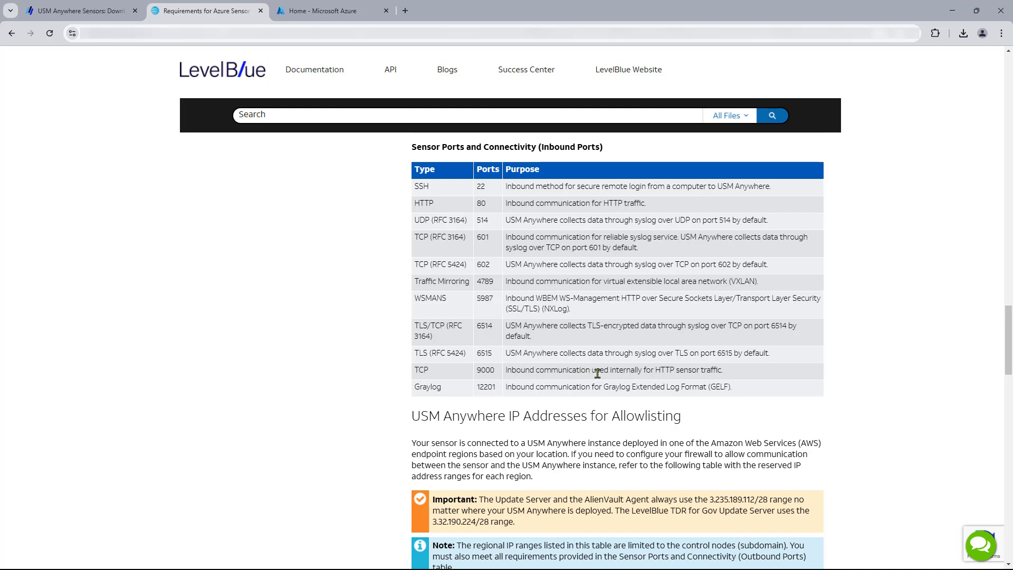
scroll(597, 373, "down", 2)
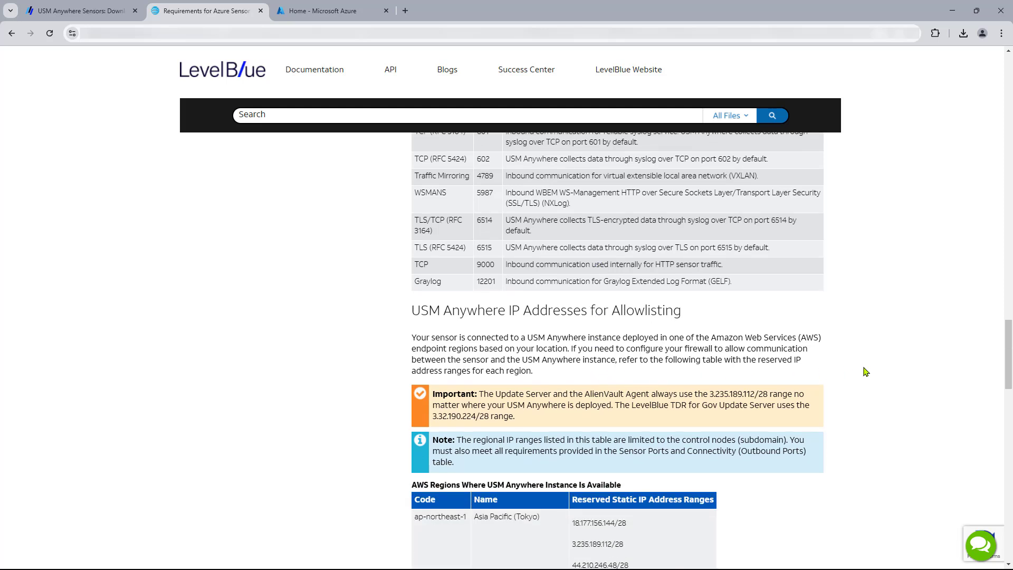
scroll(865, 372, "down", 7)
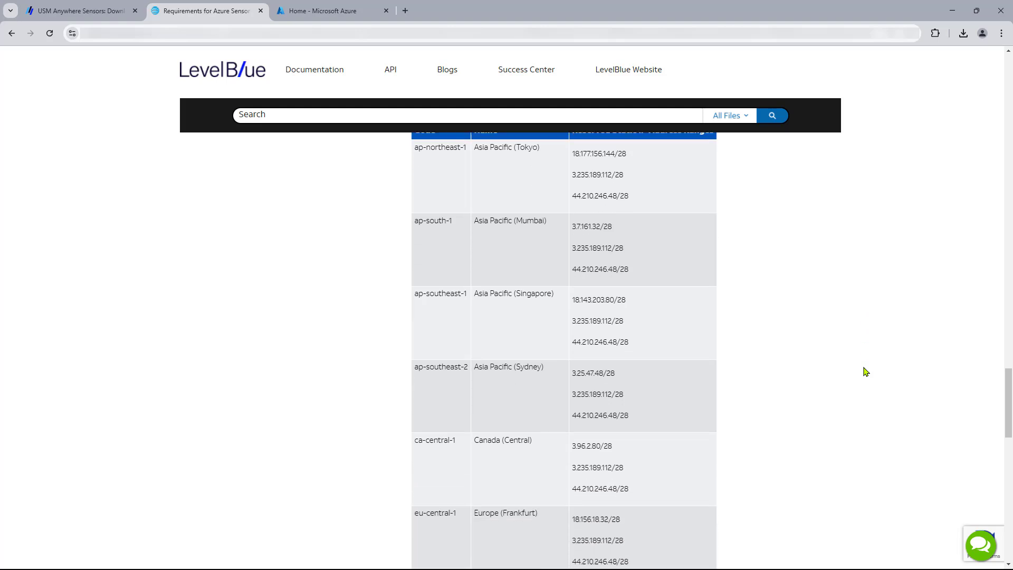
scroll(865, 372, "down", 10)
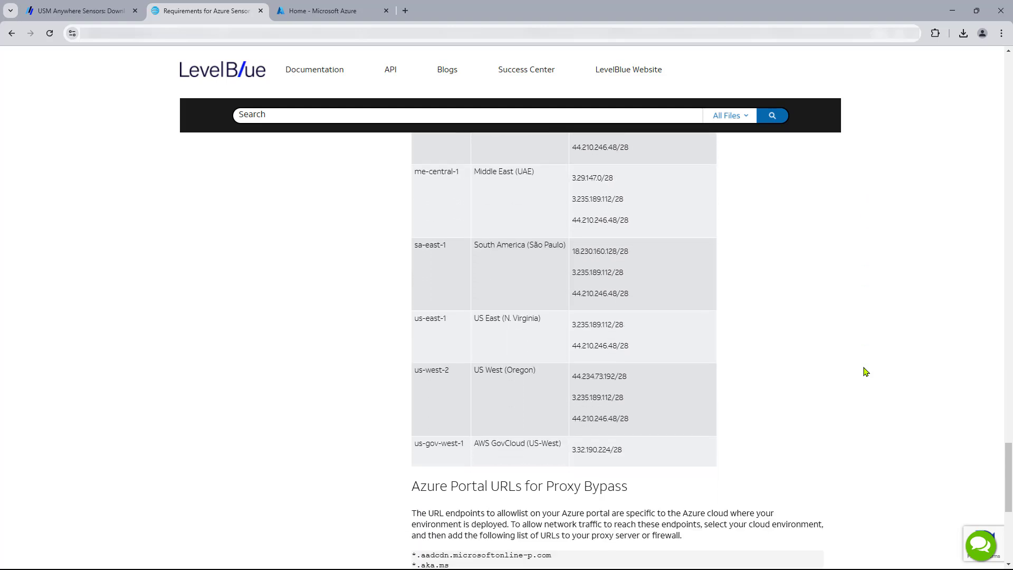
scroll(865, 372, "down", 5)
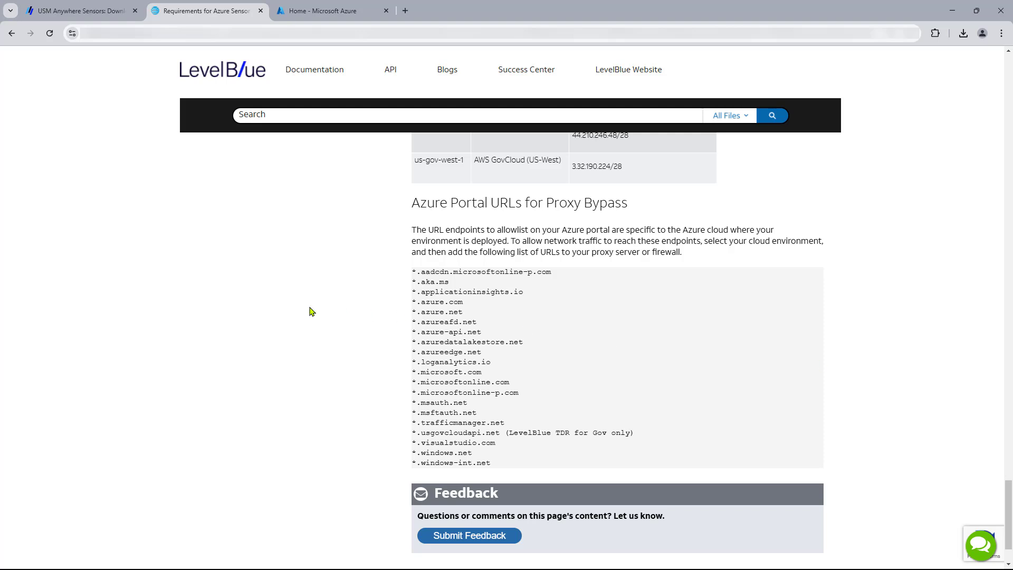
Open the Azure Sensor download from the USM Anywhere Sensors page, sign in to Microsoft Azure, and start creating the USM Anywhere virtual machine.
left_click(93, 18)
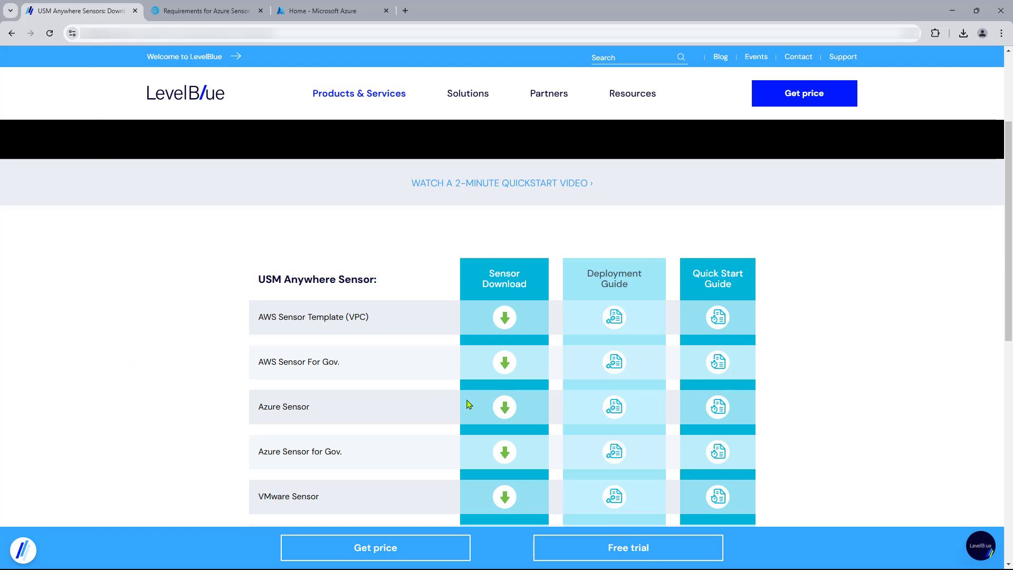
left_click(505, 408)
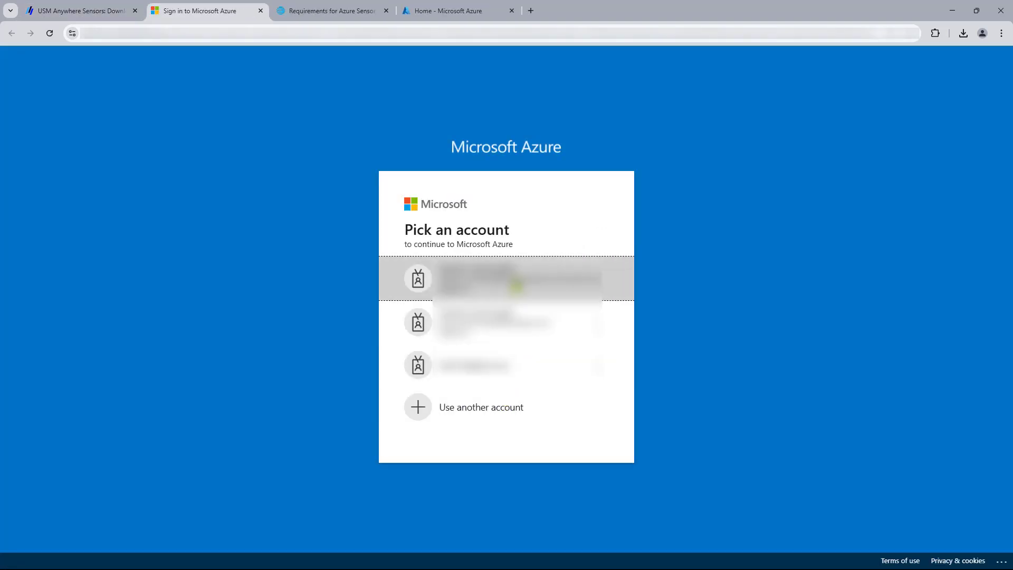
left_click(517, 281)
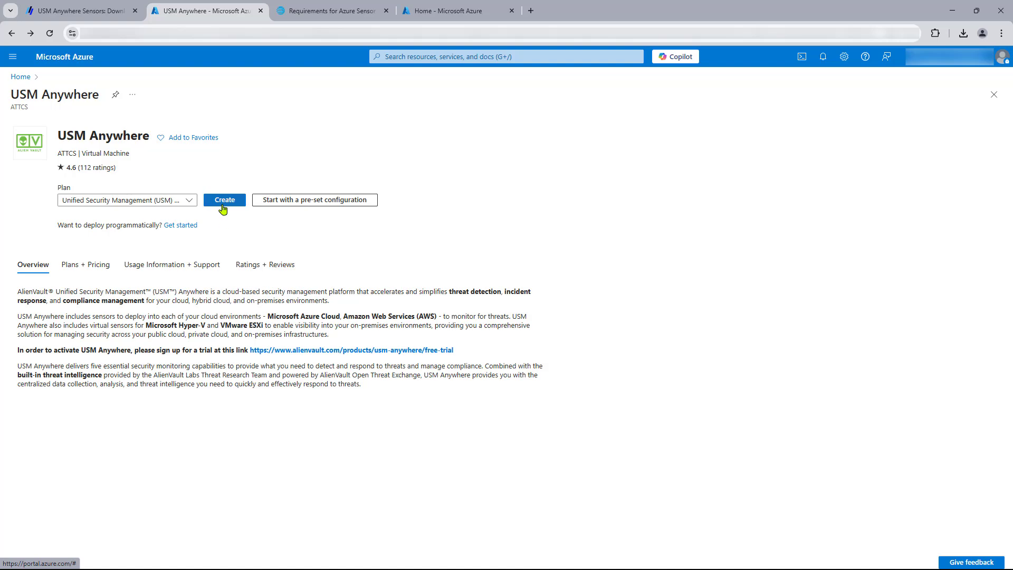
left_click(223, 207)
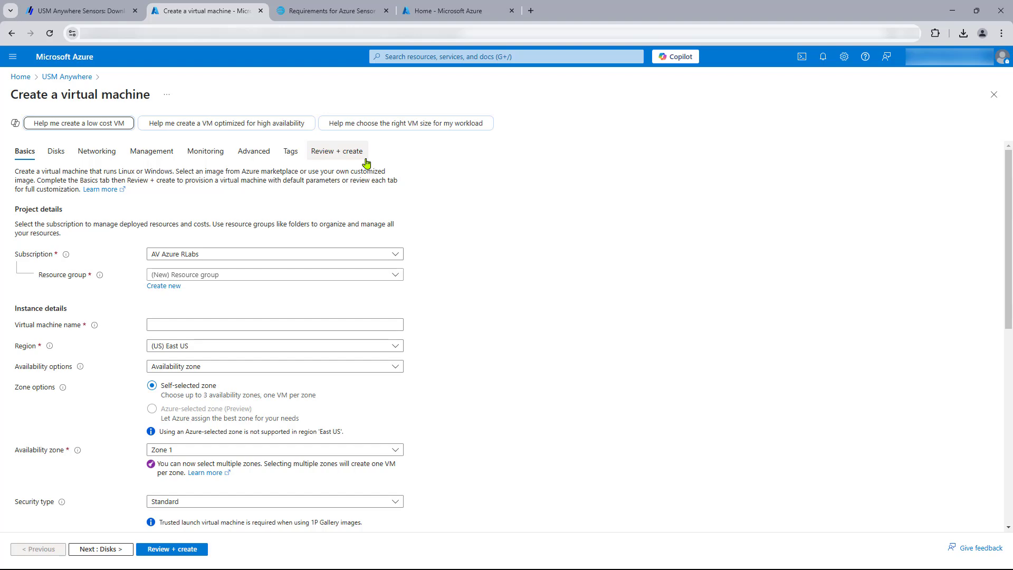
Assign the virtual machine to the TrainingVideos resource group and name it AzureSensorDemo.
left_click(395, 279)
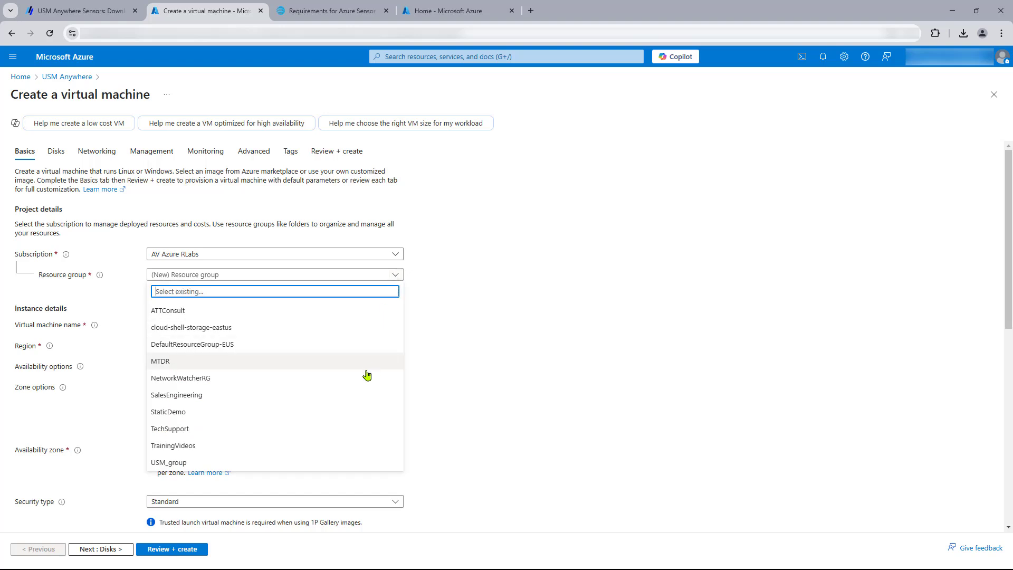
left_click(349, 448)
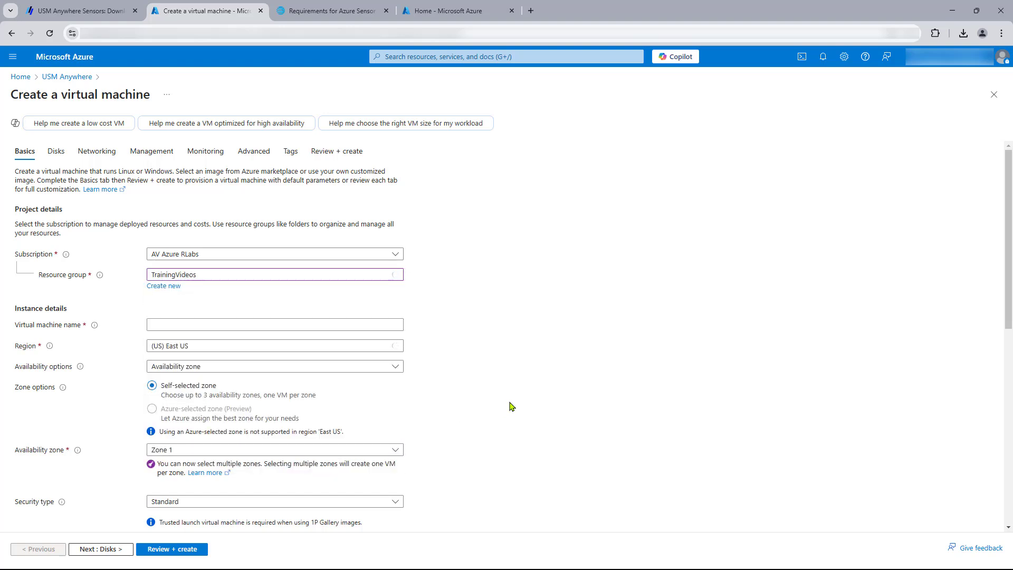
left_click(332, 325)
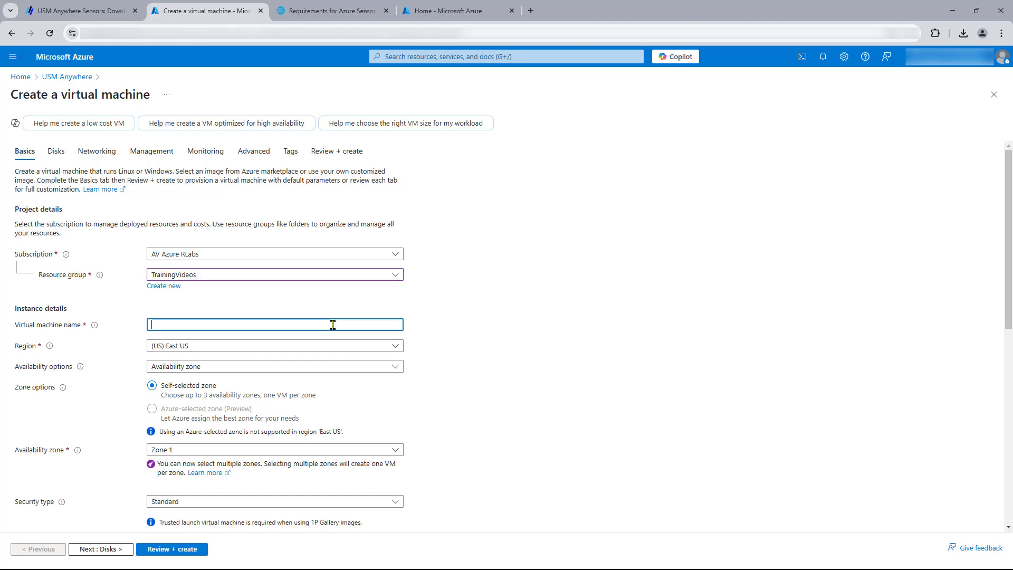
type("AzureSensorDemo")
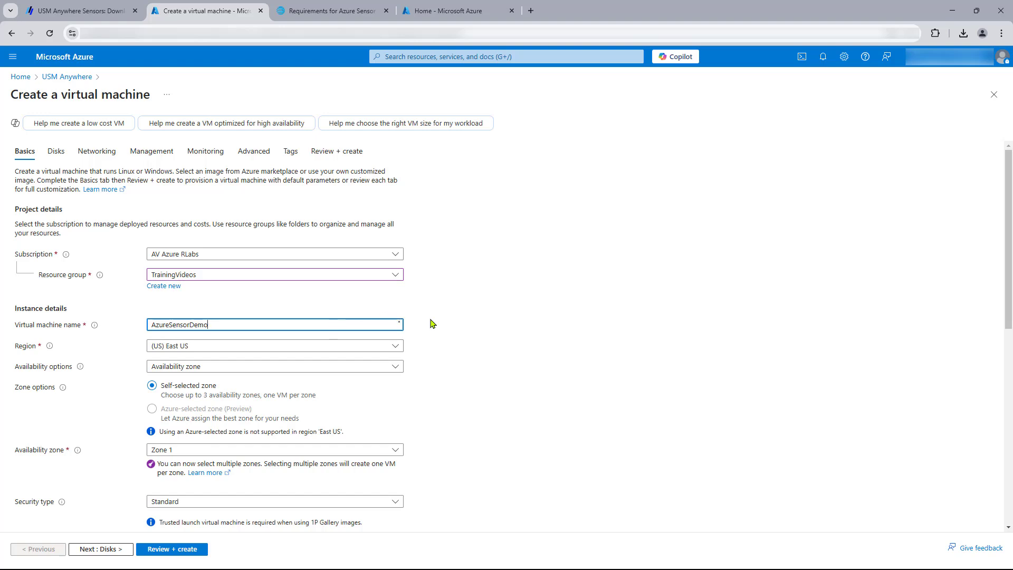
Set the administrator account to password authentication with username sysadmin, enter and confirm the account password, and continue to the disk settings.
scroll(481, 326, "down", 3)
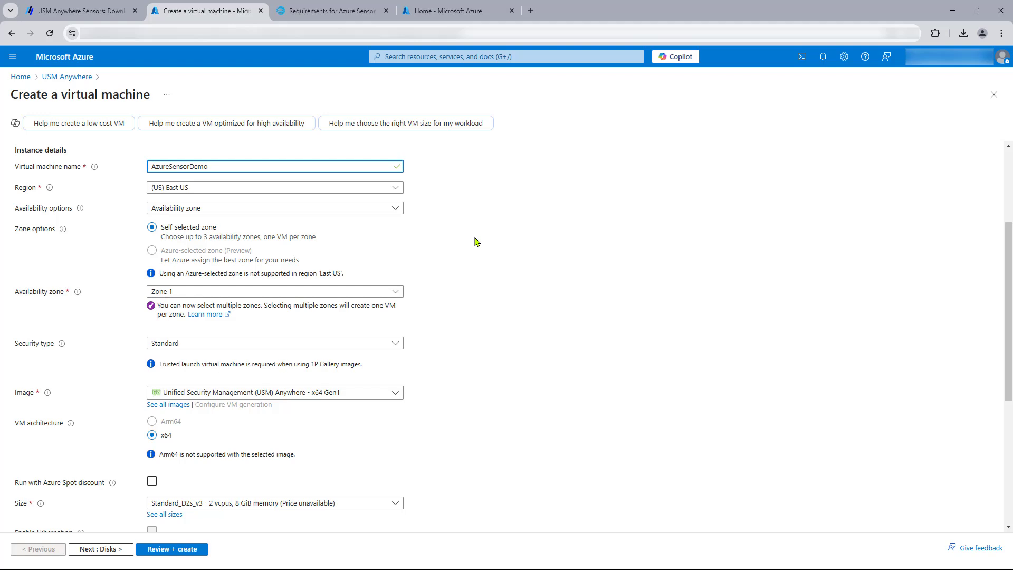
scroll(481, 257, "down", 2)
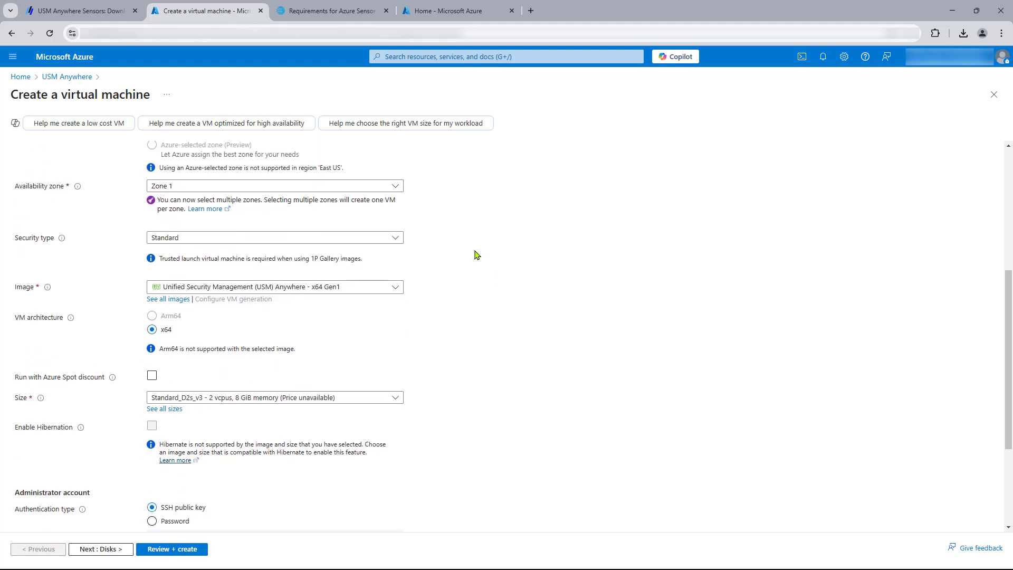
scroll(478, 256, "down", 2)
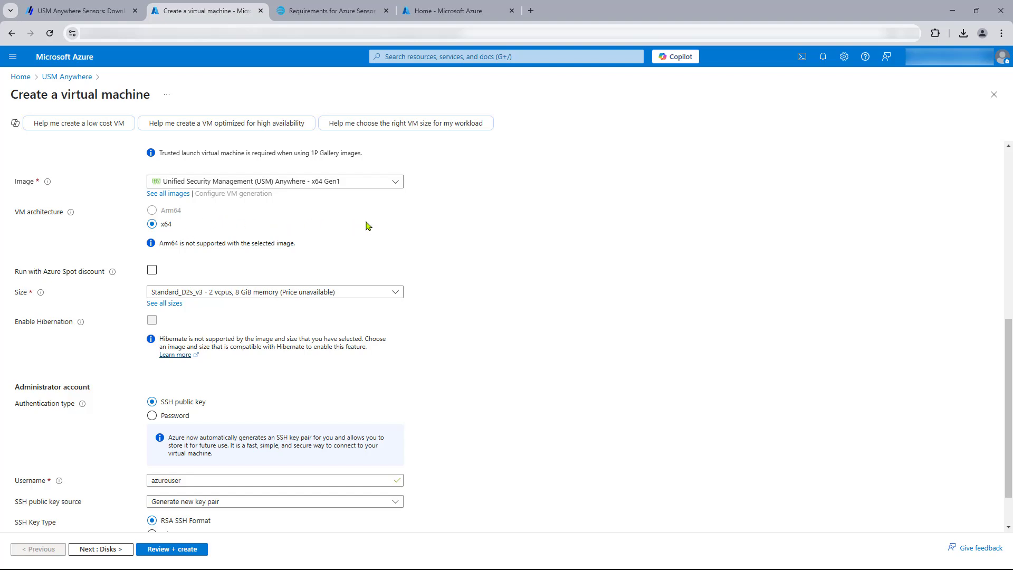
scroll(417, 251, "down", 1)
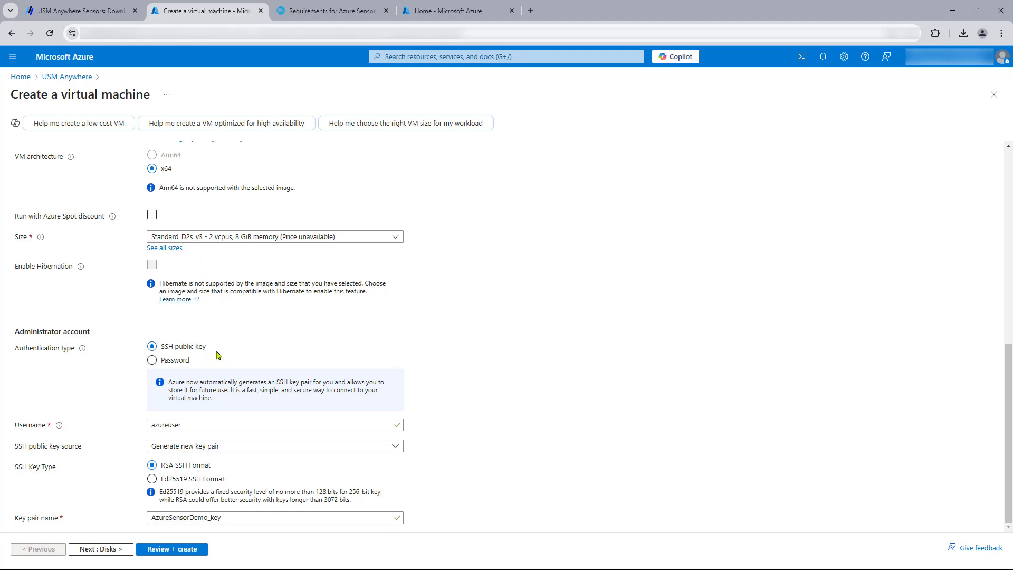
left_click(183, 361)
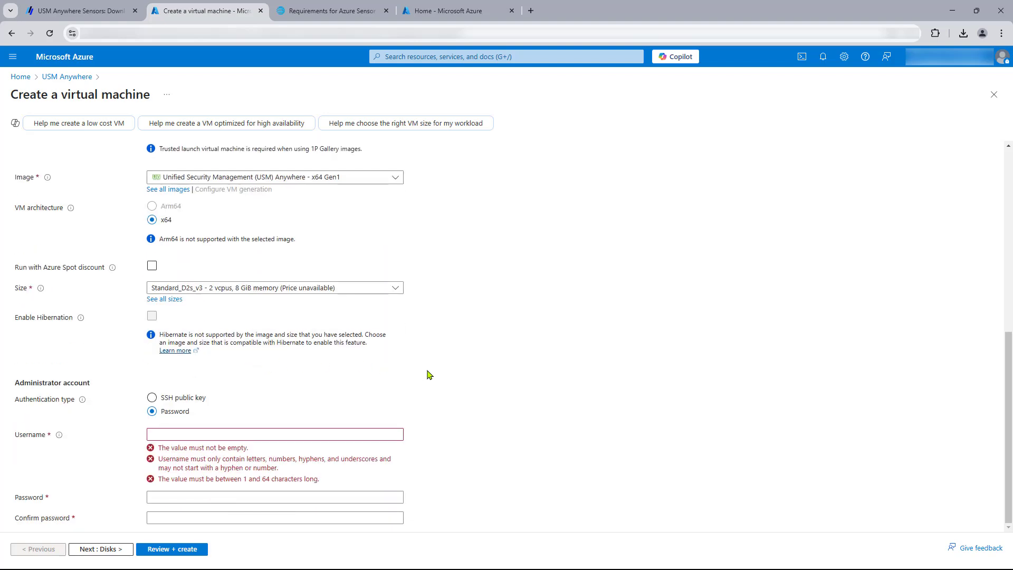
left_click(245, 437)
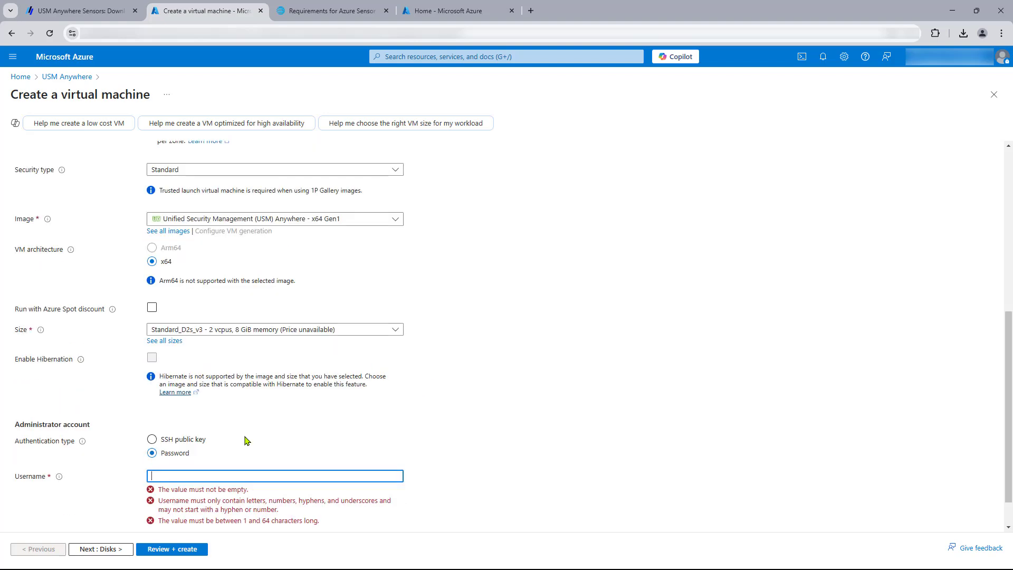
type("sysadmin")
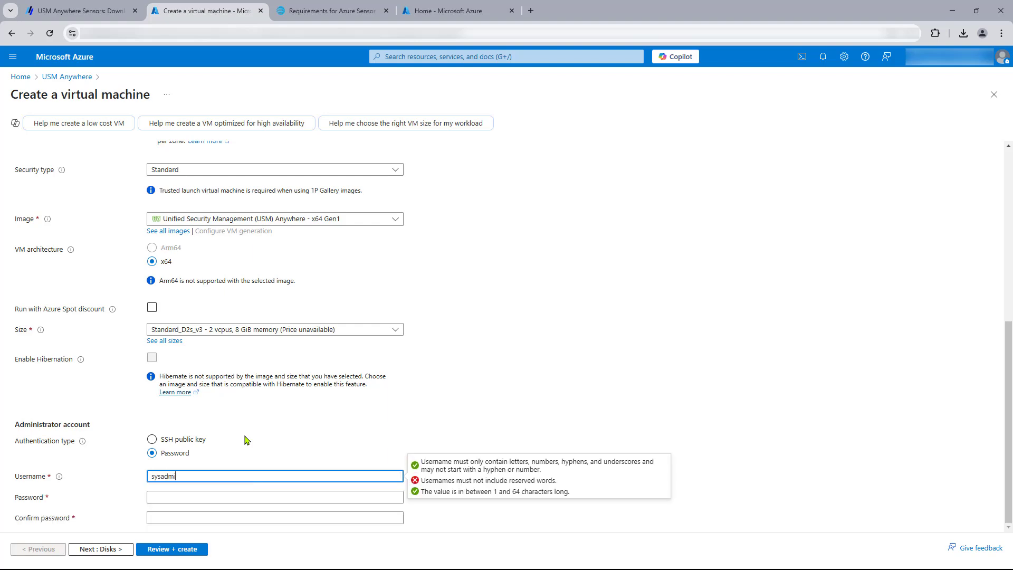
key("Tab")
type("•••••••••••••••")
key("Tab")
type("•••••••••••••••")
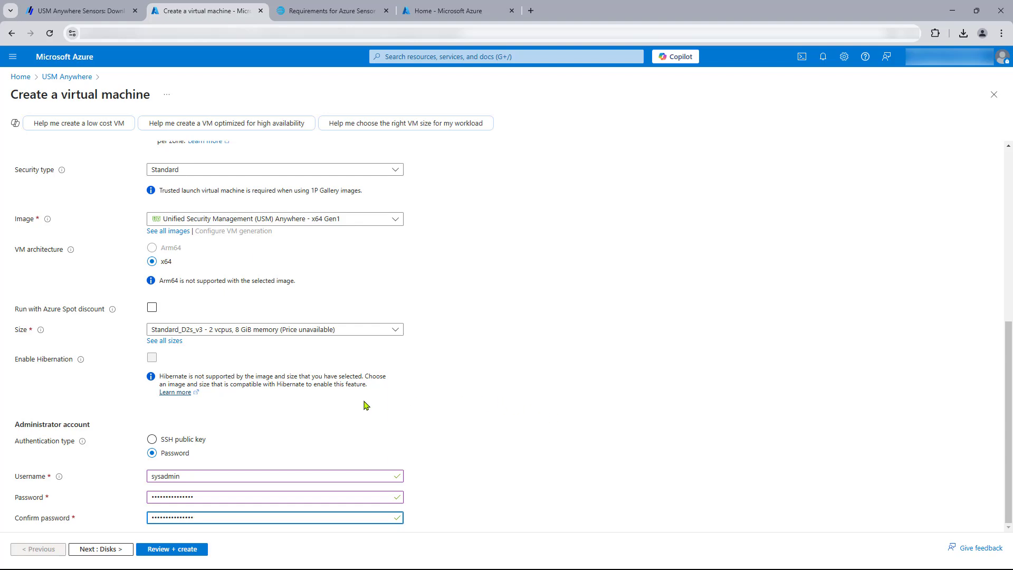
left_click(123, 550)
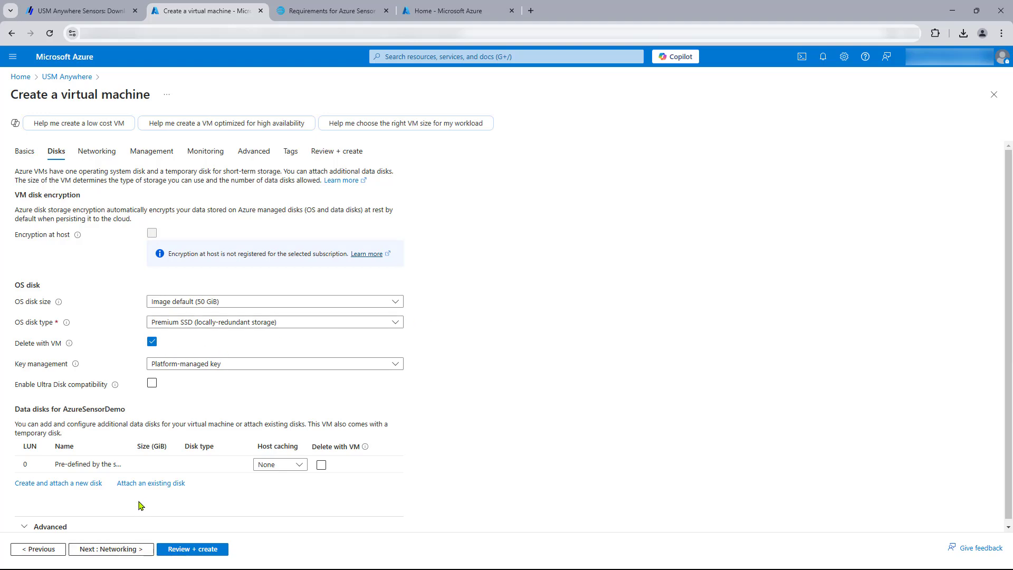
Enable deletion of the public IP and NIC with the VM in the networking settings, and continue to the management settings.
left_click(114, 550)
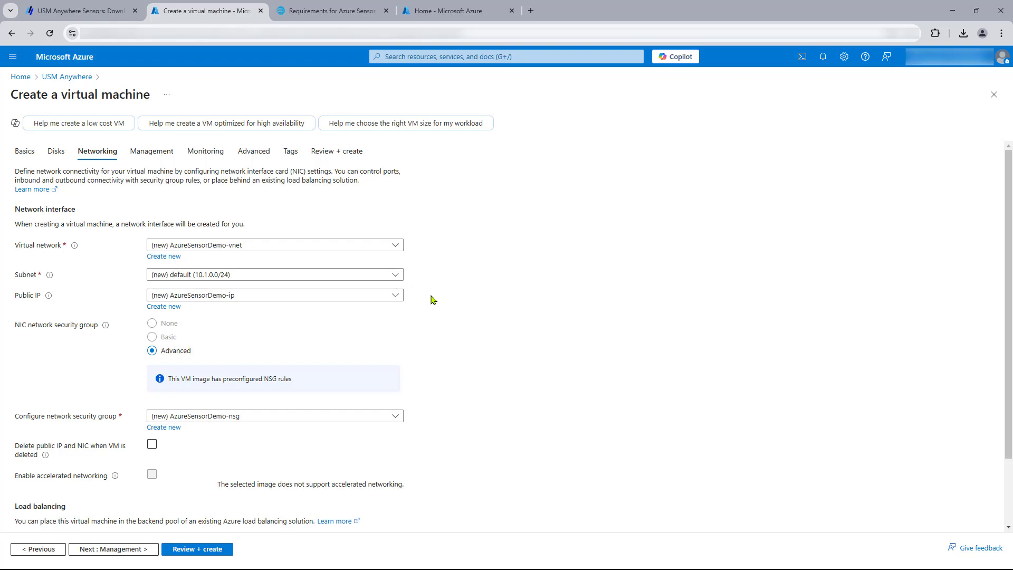
scroll(430, 300, "down", 2)
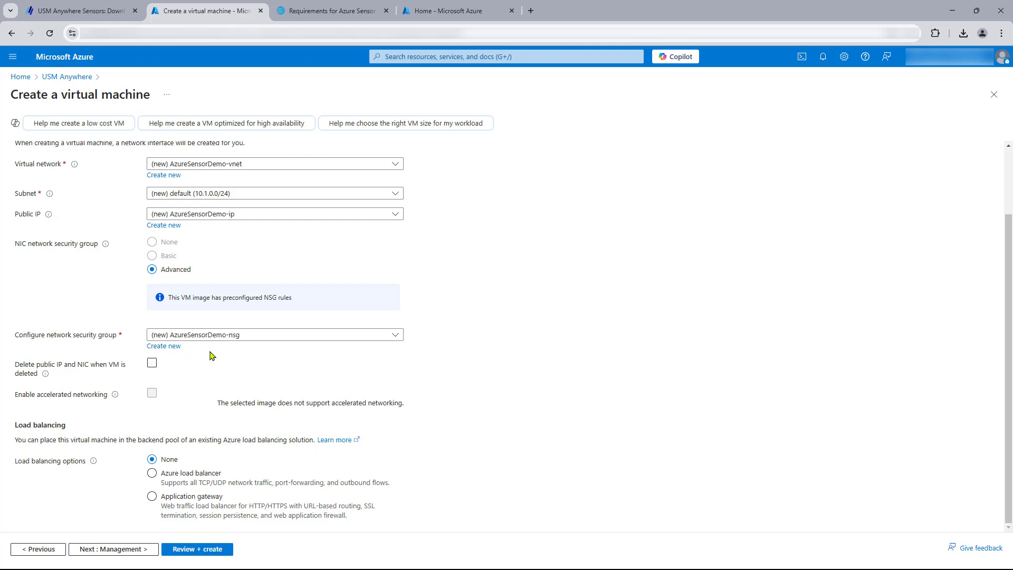
left_click(151, 364)
left_click(117, 554)
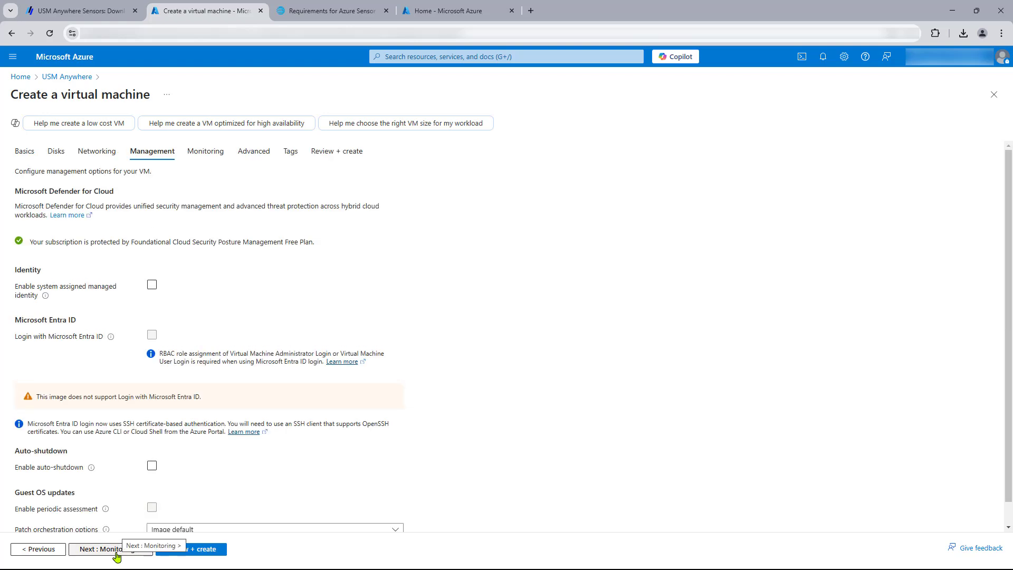
Accept the default management, monitoring, advanced and tag settings, and proceed to the final review of the virtual machine.
scroll(225, 472, "down", 1)
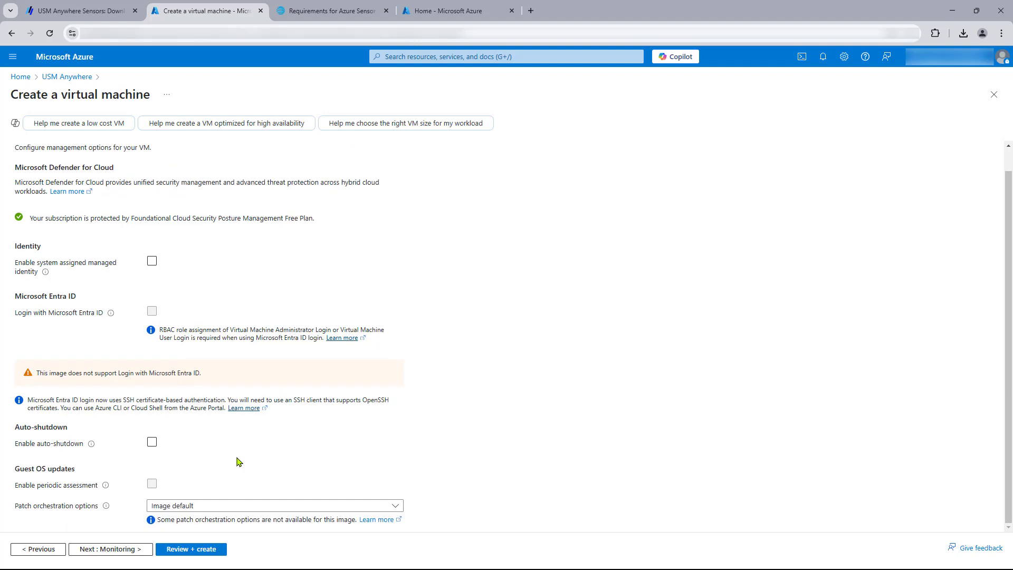
left_click(125, 551)
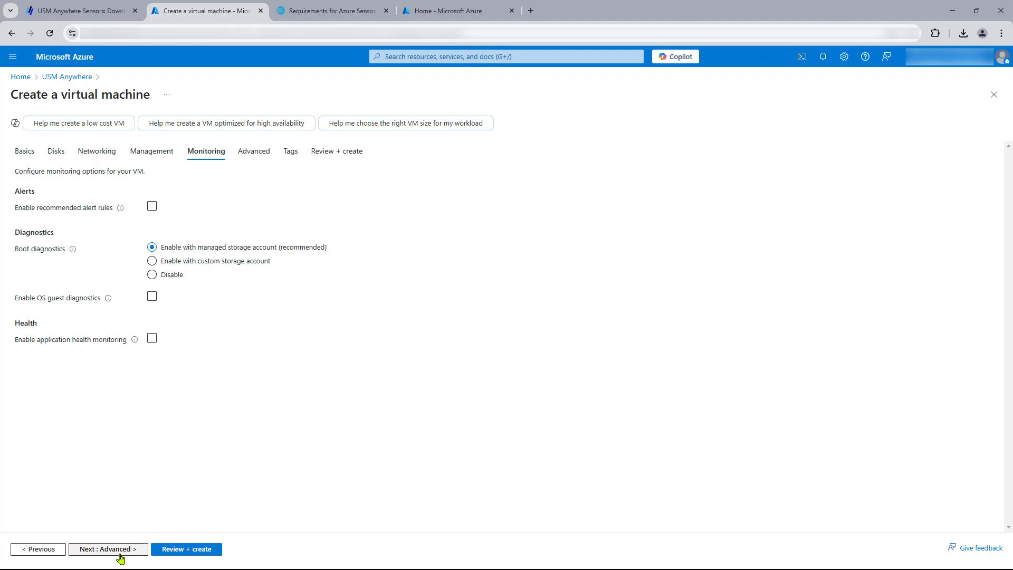
left_click(112, 554)
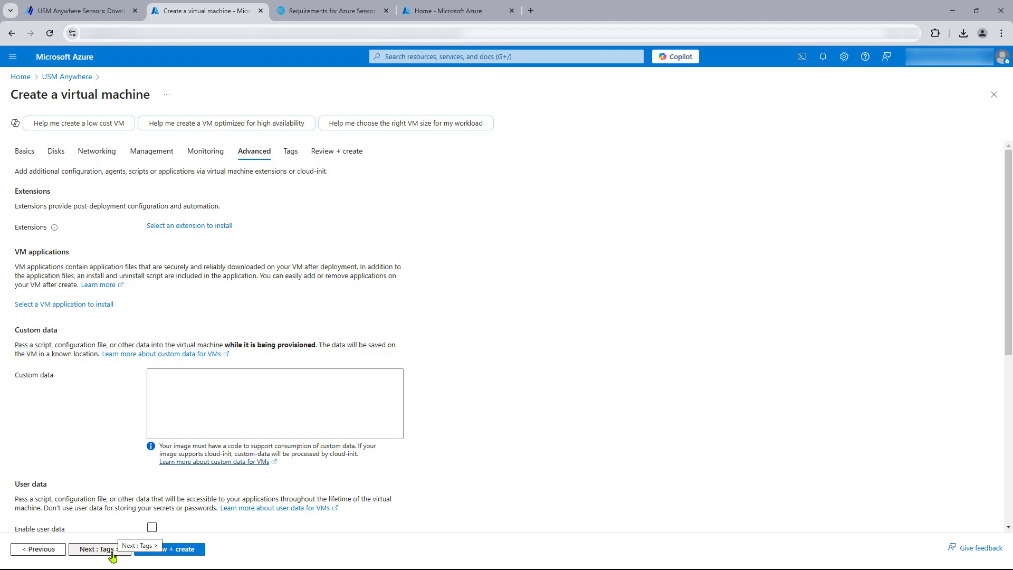
left_click(113, 553)
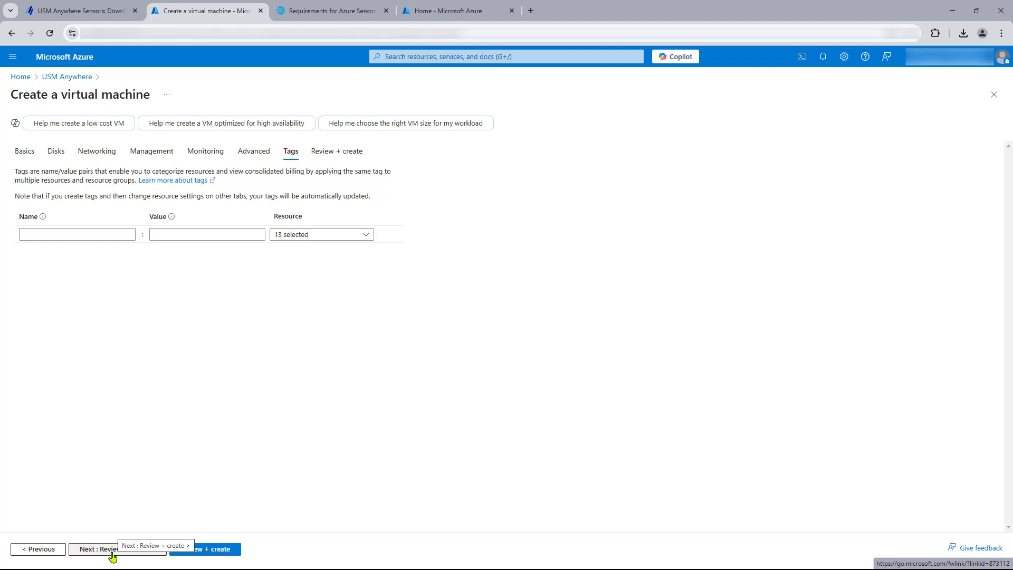
left_click(112, 554)
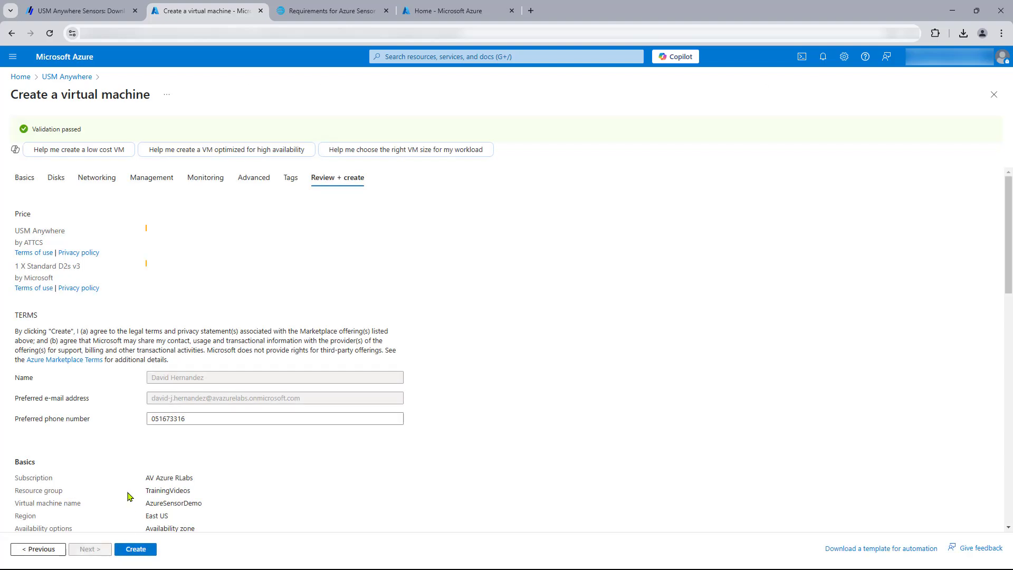
Review the full AzureSensorDemo configuration summary and create the virtual machine.
scroll(129, 496, "down", 5)
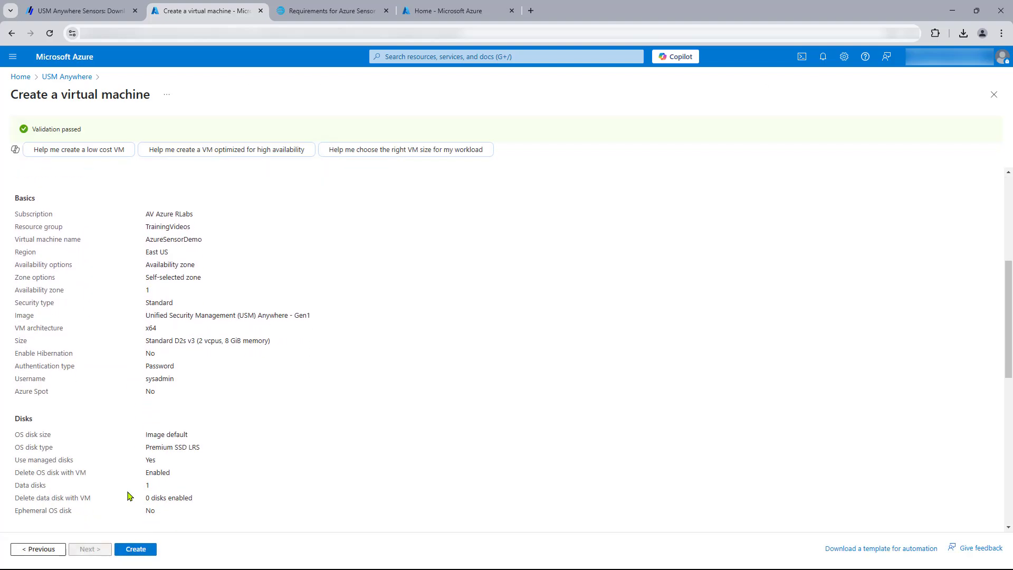
scroll(129, 496, "down", 2)
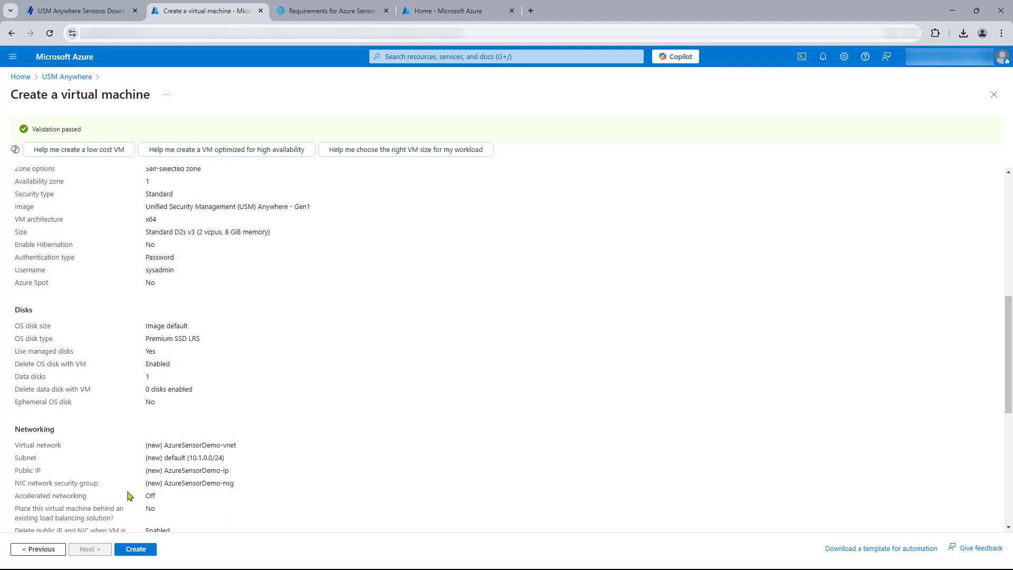
scroll(130, 496, "down", 2)
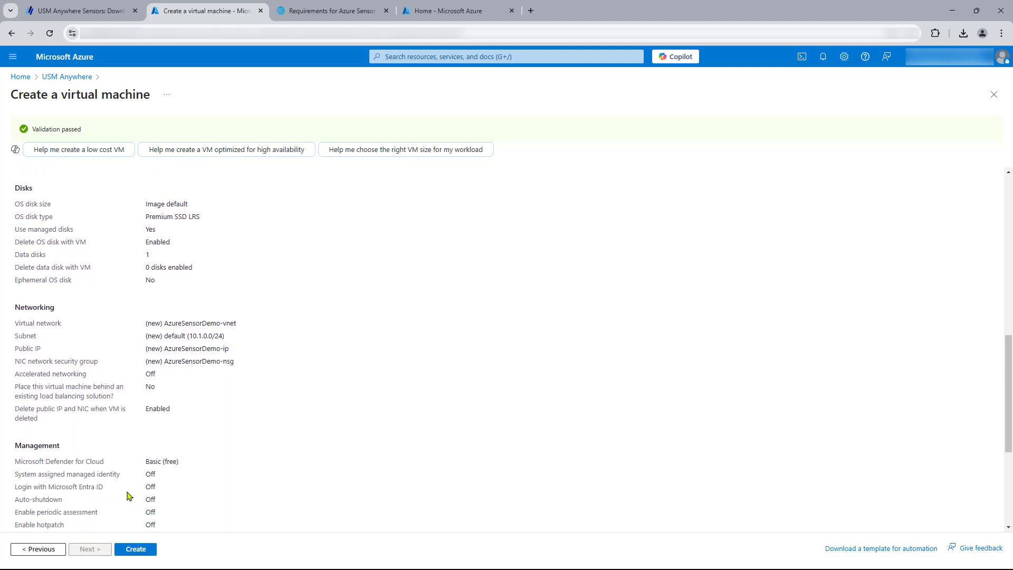
scroll(130, 496, "down", 2)
scroll(130, 496, "down", 2)
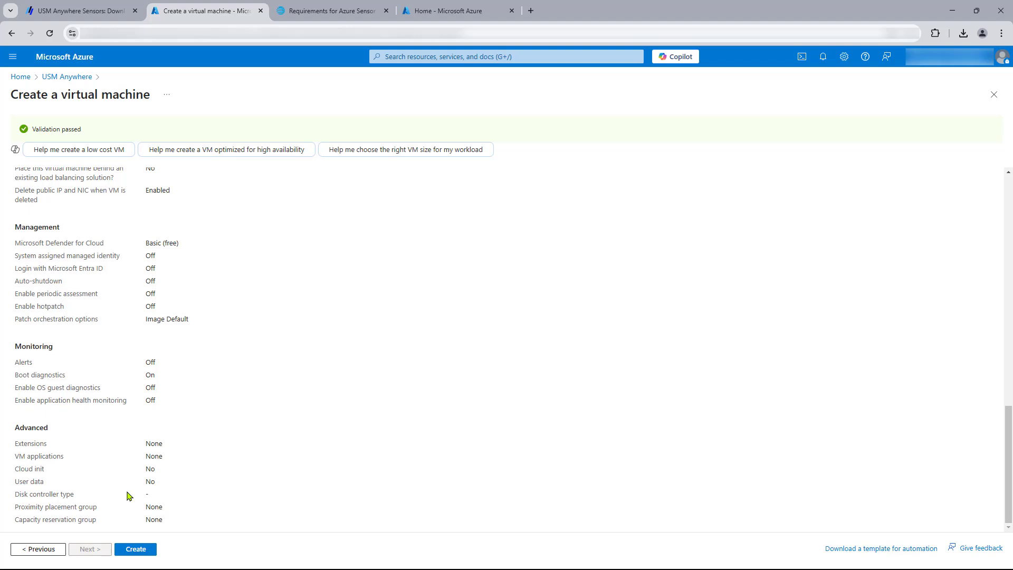
left_click(133, 549)
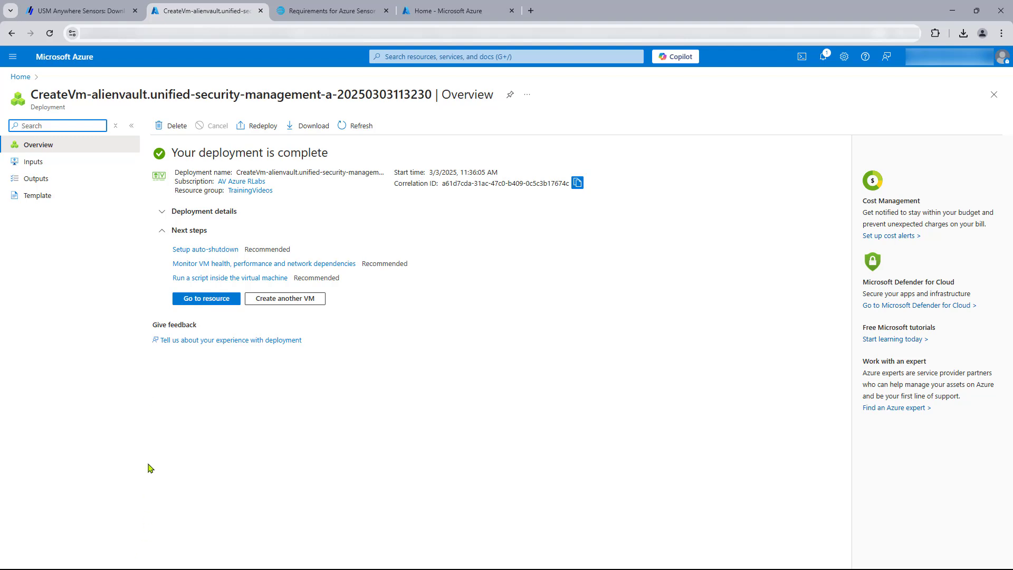
Open the AzureSensorDemo-ip resource in the TrainingVideos resource group and copy its public IP address.
left_click(26, 79)
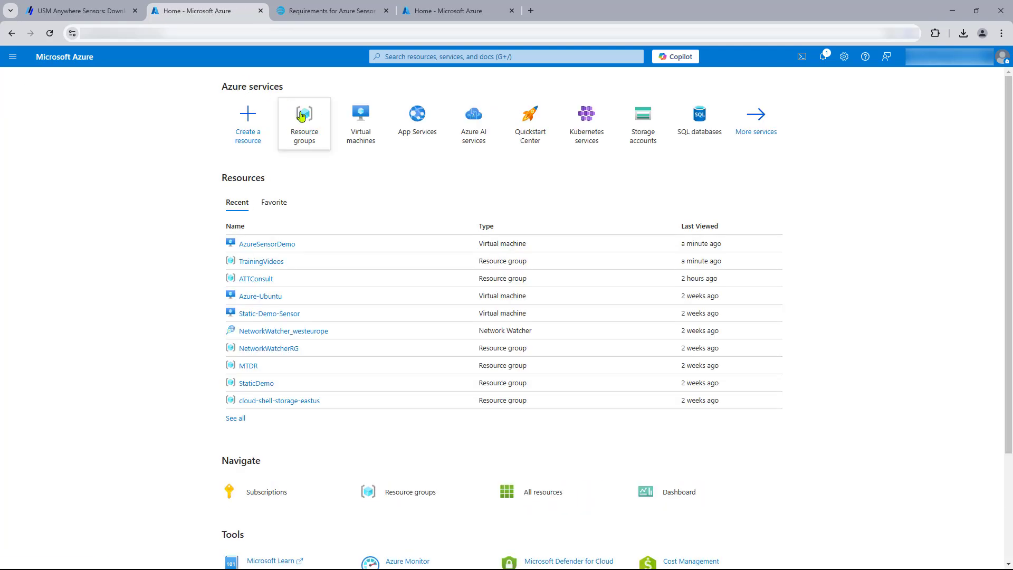
left_click(301, 116)
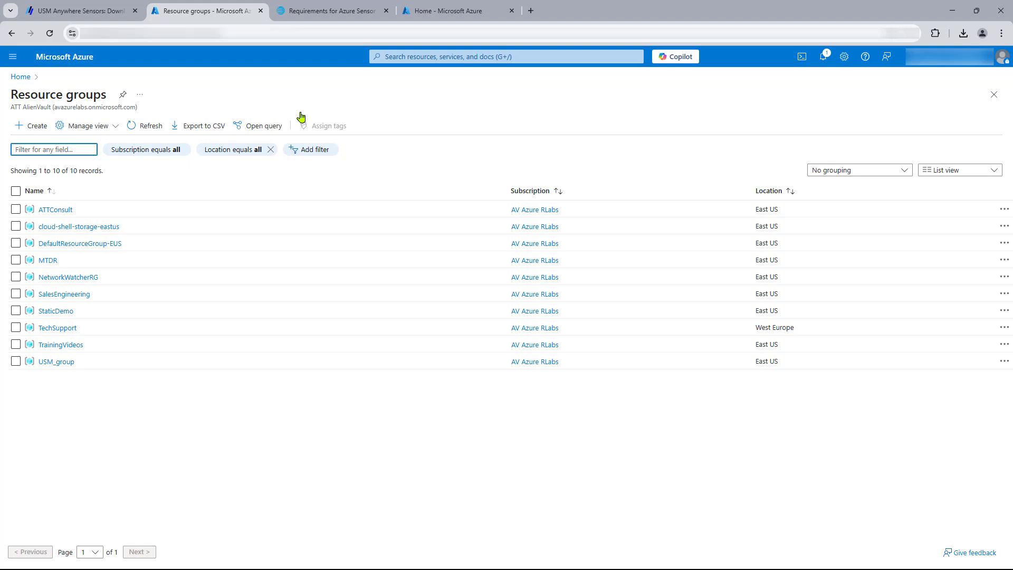
left_click(74, 348)
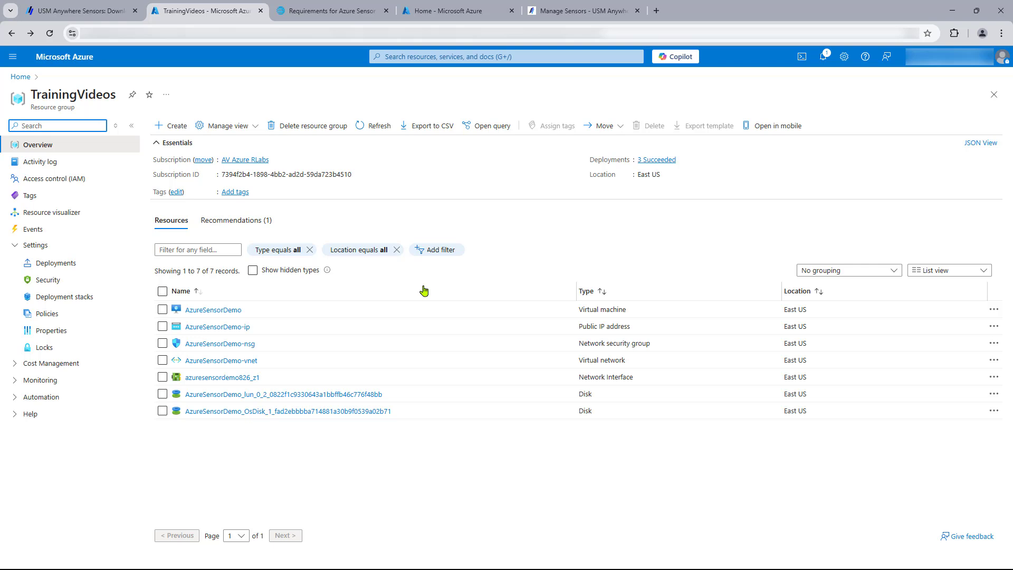
left_click(227, 329)
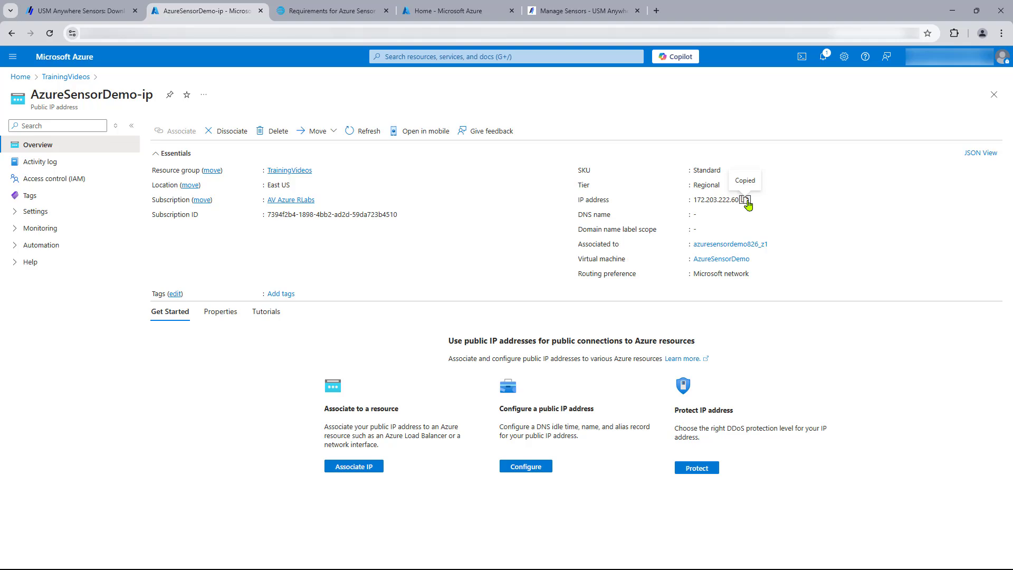
Open the sensor's setup page at 172.203.222.60 in a new browser tab.
left_click(656, 11)
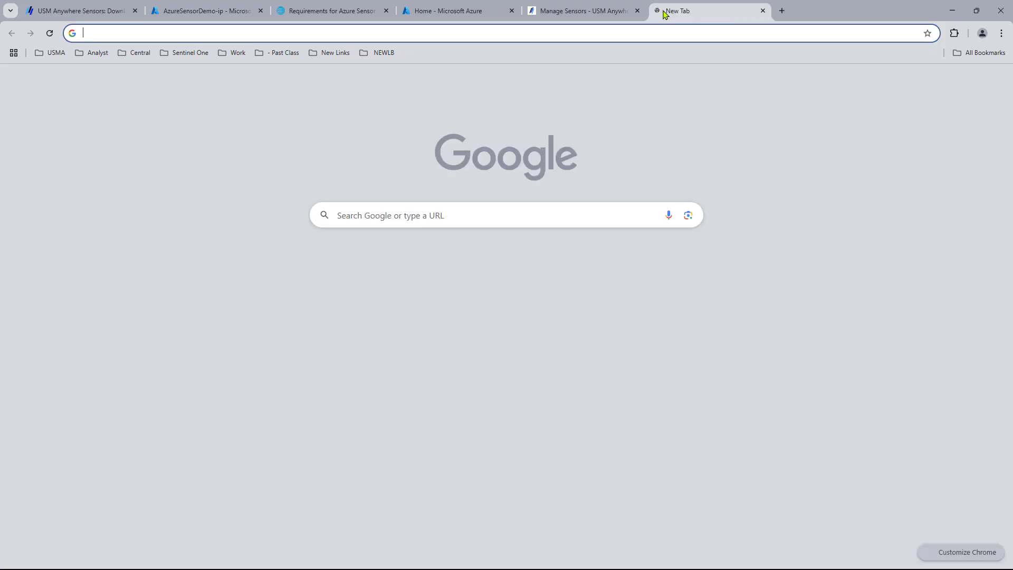
type("172.203.222.60")
key("Return")
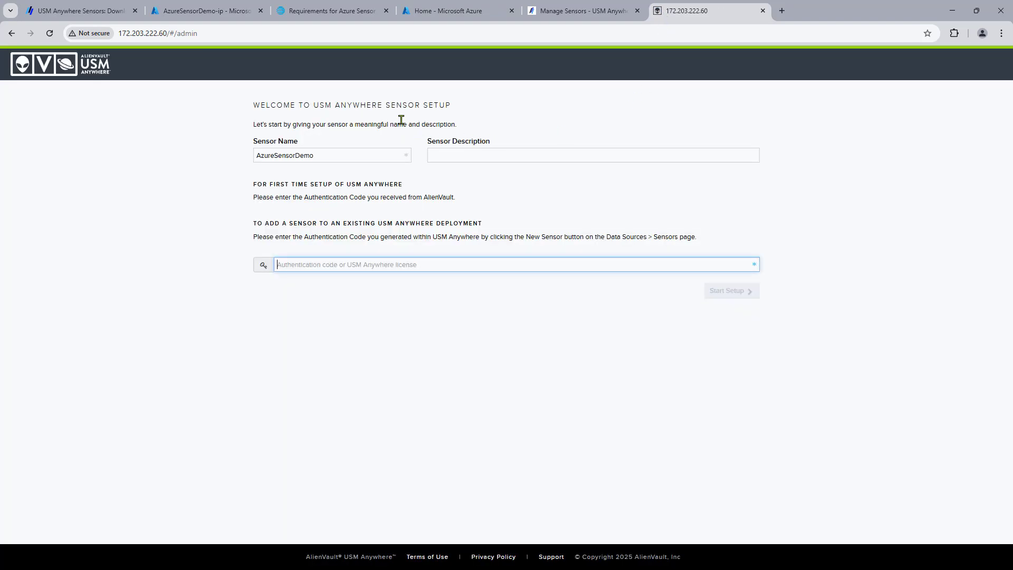
Set the sensor description to Azure Production on the USM Anywhere sensor setup page.
left_click(448, 156)
type("172.203.222.60")
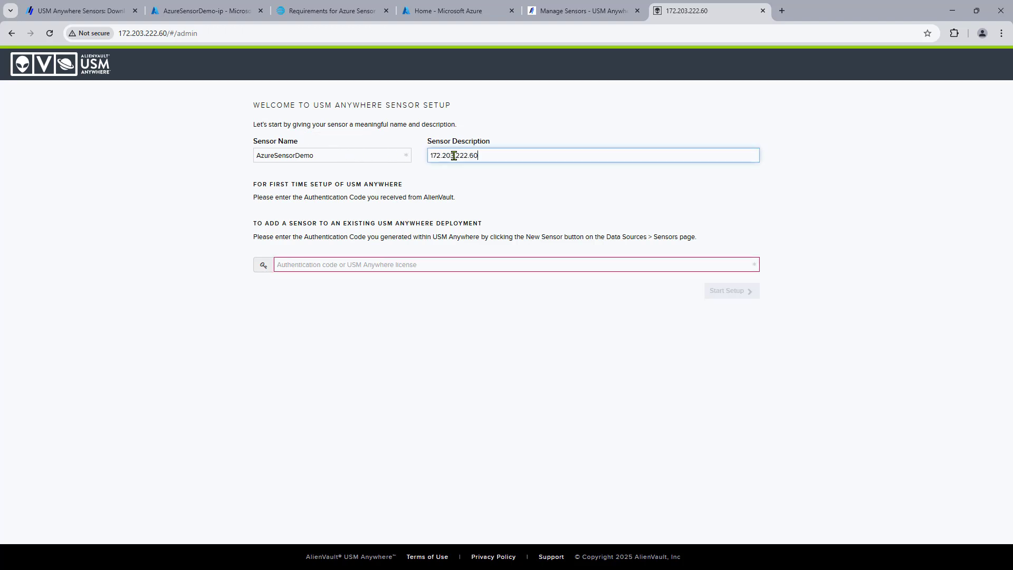
left_click_drag(484, 151, 389, 149)
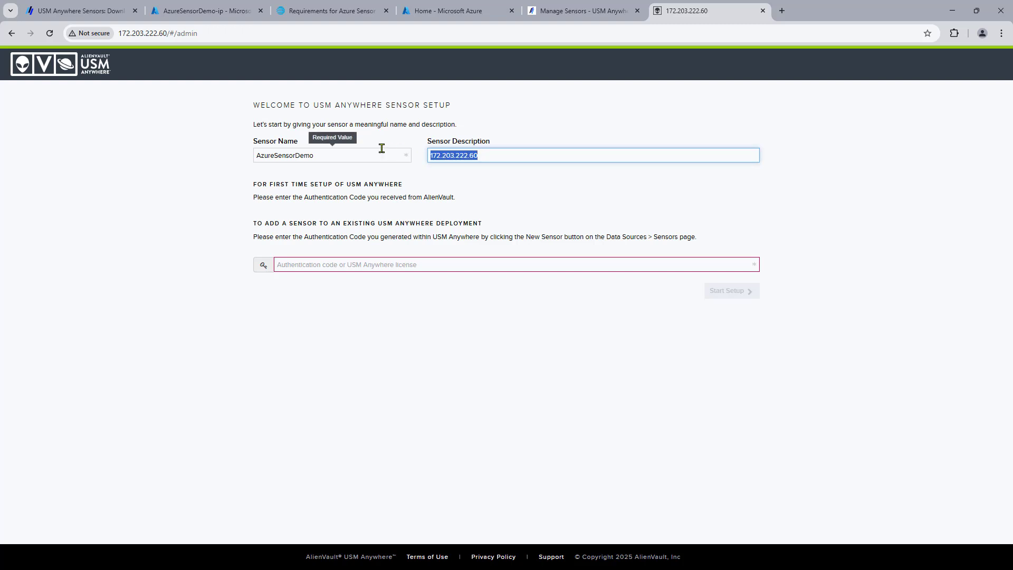
type("Azure Production")
Generate a new sensor authentication code in USM Anywhere and paste it into the authentication code field of the sensor setup page.
left_click(425, 265)
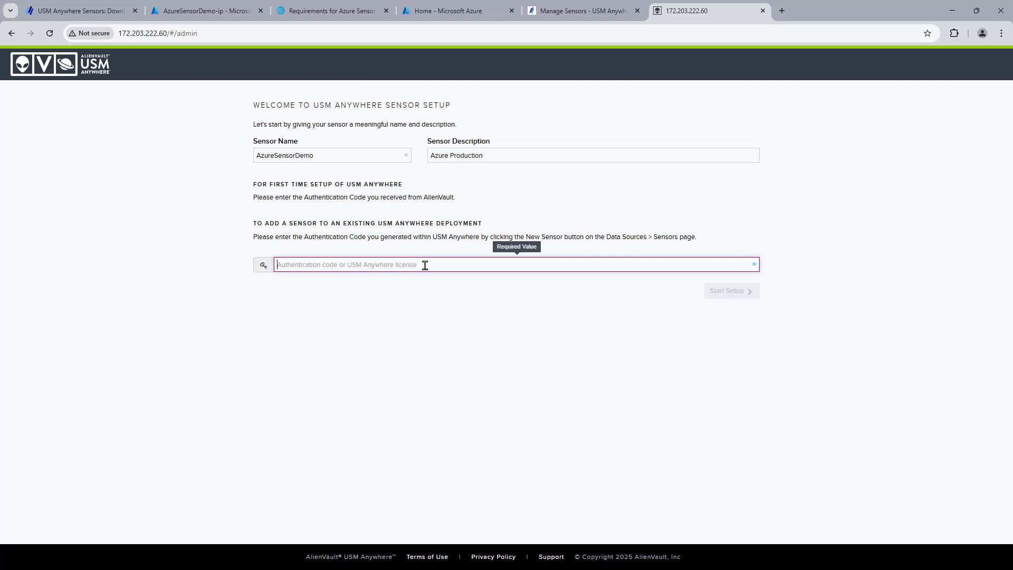
left_click(552, 8)
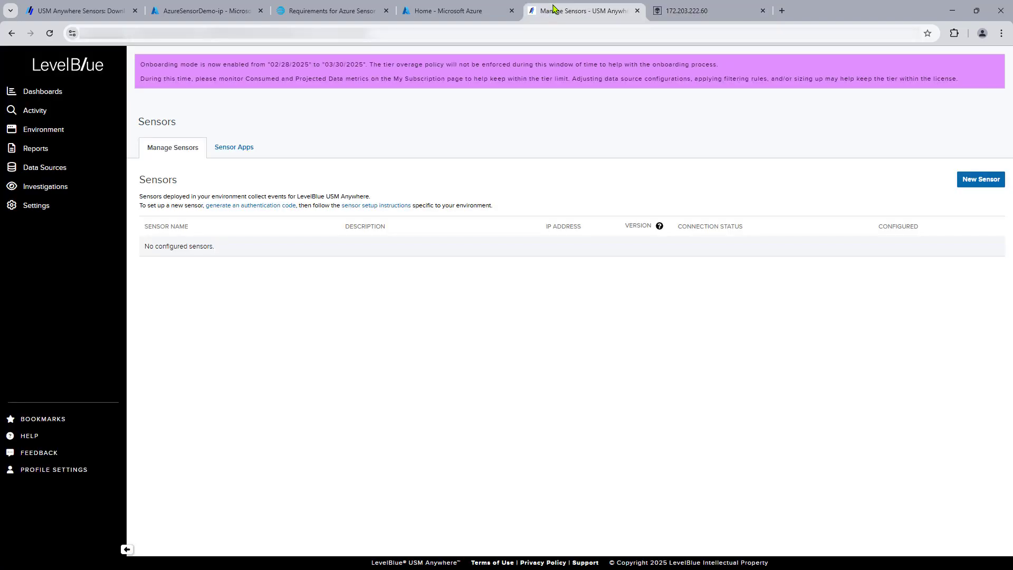
left_click(981, 180)
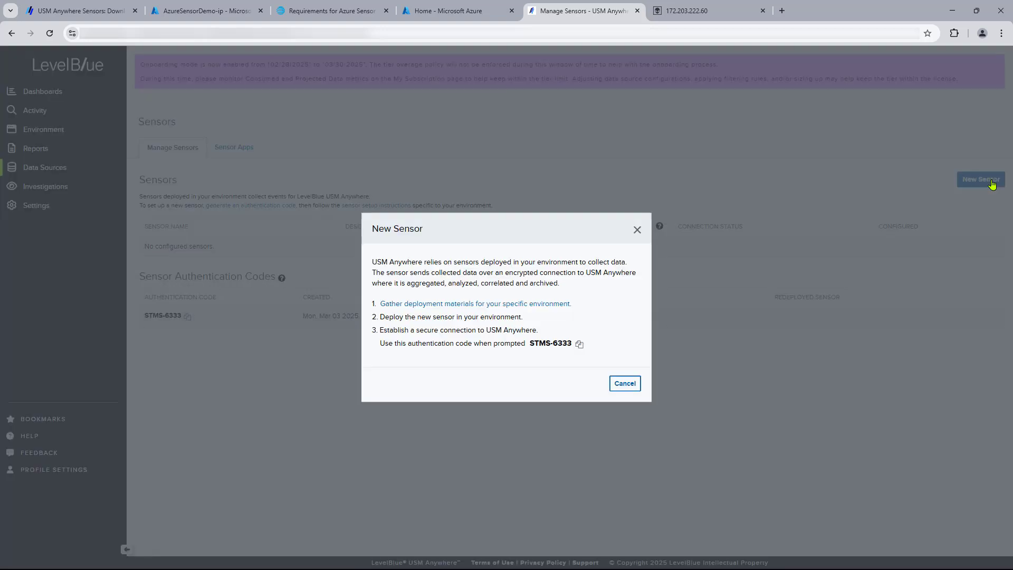
left_click(576, 345)
left_click(686, 12)
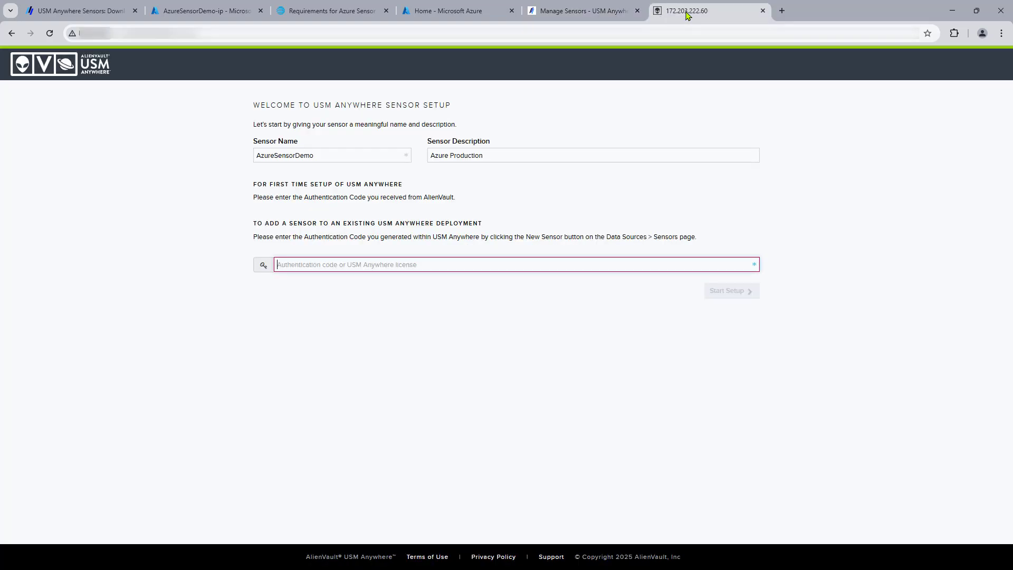
right_click(493, 262)
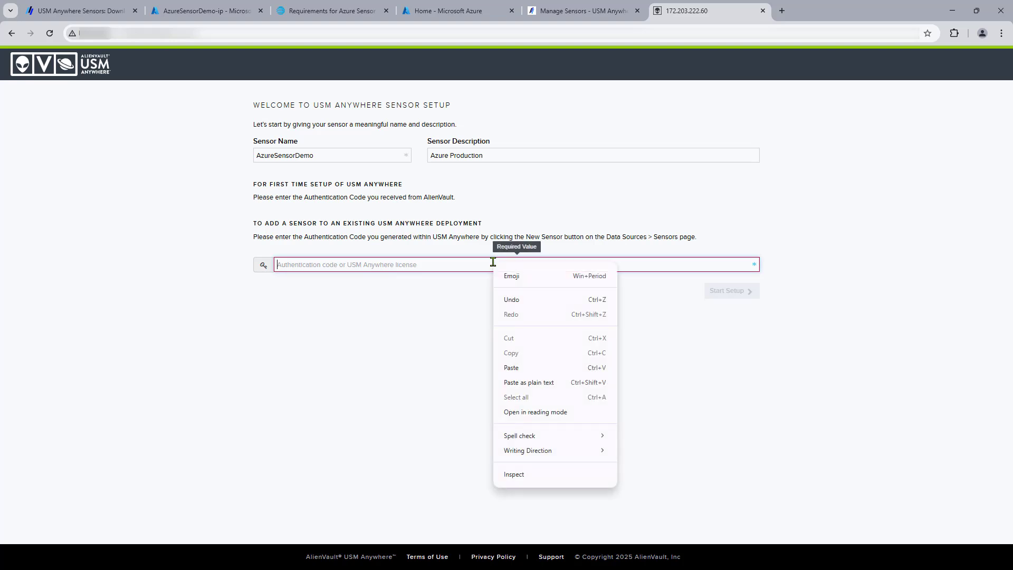
left_click(534, 369)
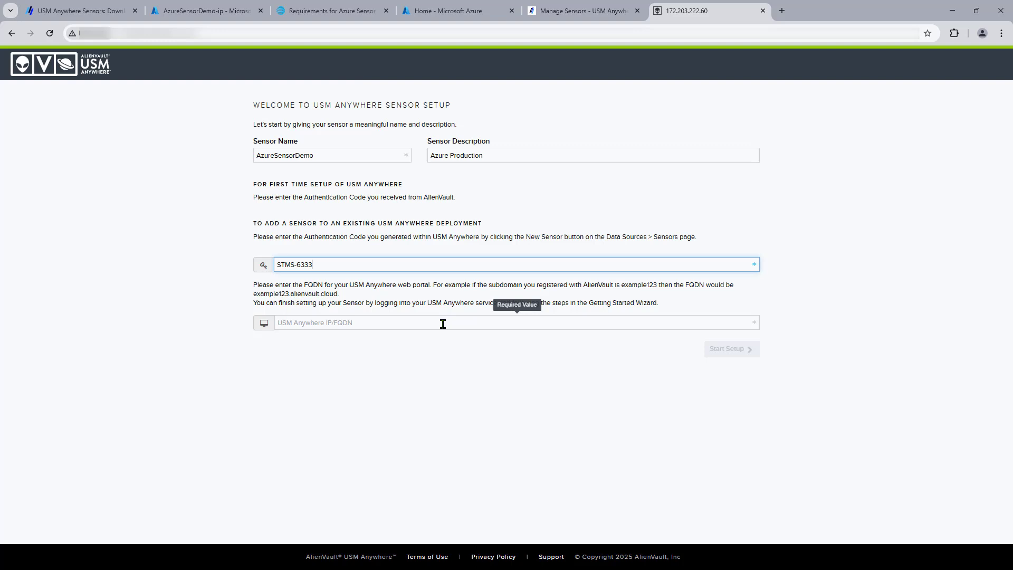
Copy the USM Anywhere portal's domain name from its web address, paste it as the sensor's IP/FQDN, and start the setup.
left_click(562, 15)
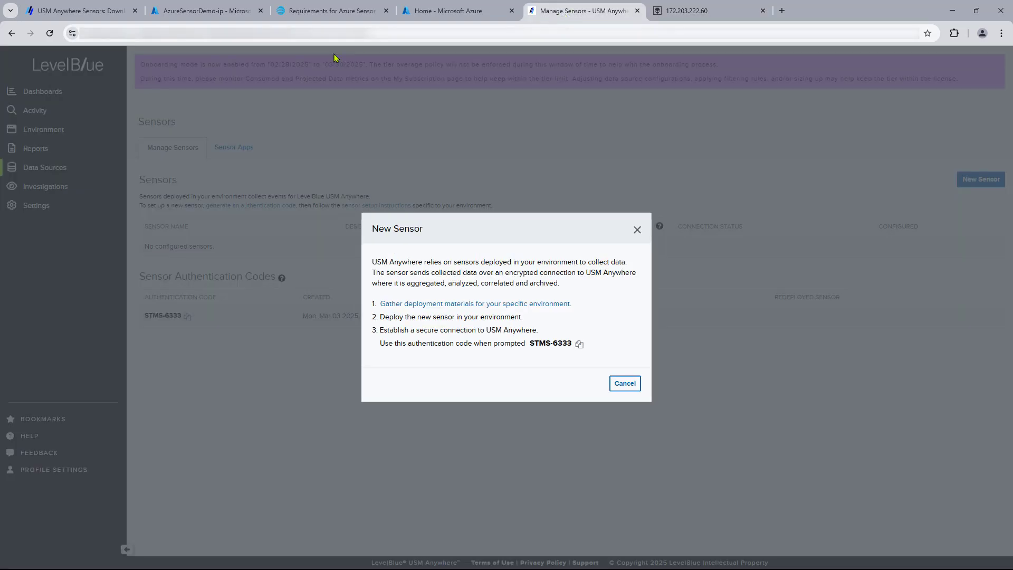
left_click(289, 33)
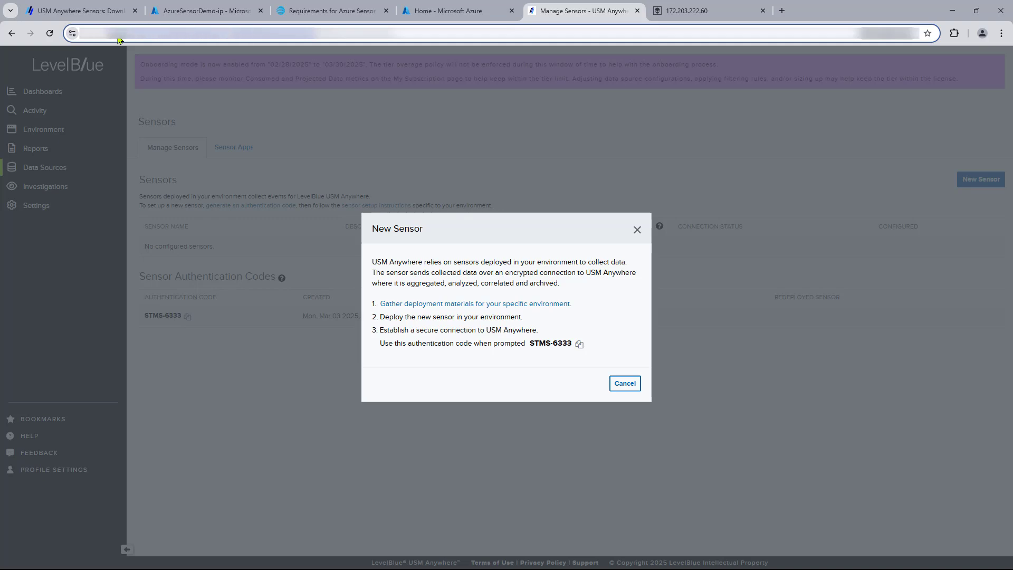
right_click(133, 35)
left_click(167, 106)
left_click(687, 13)
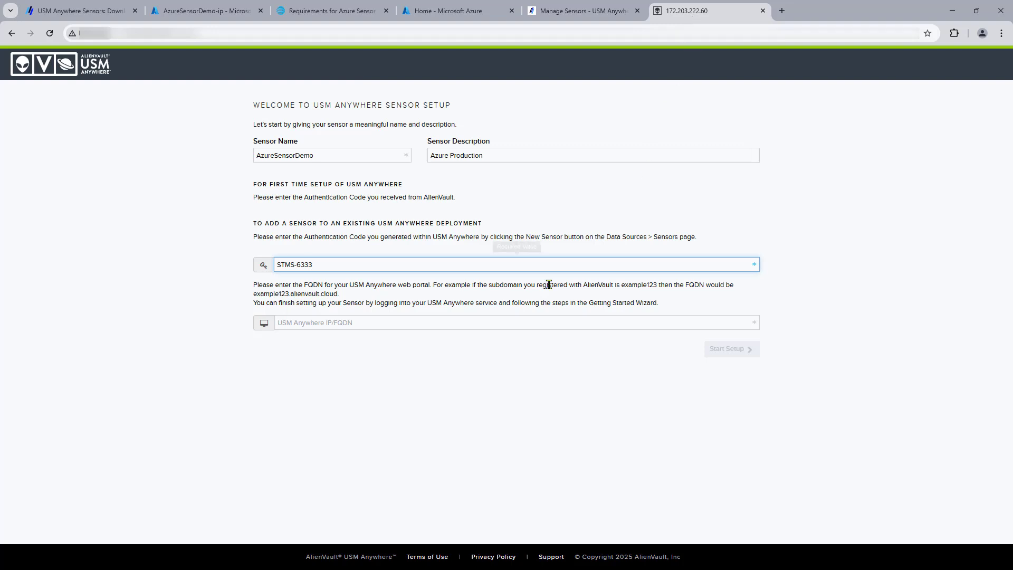
left_click(423, 323)
key("ctrl+v")
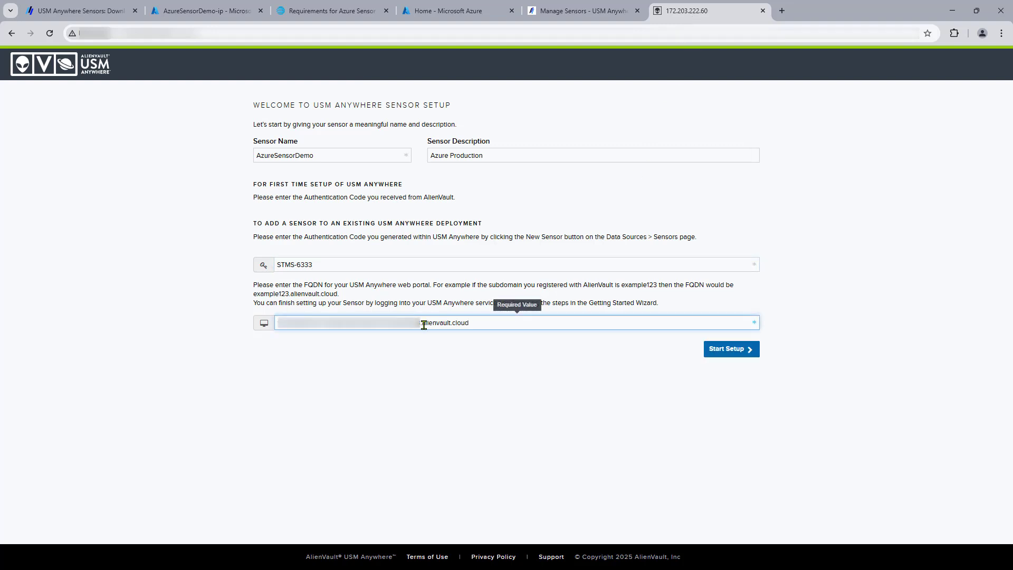
left_click(723, 357)
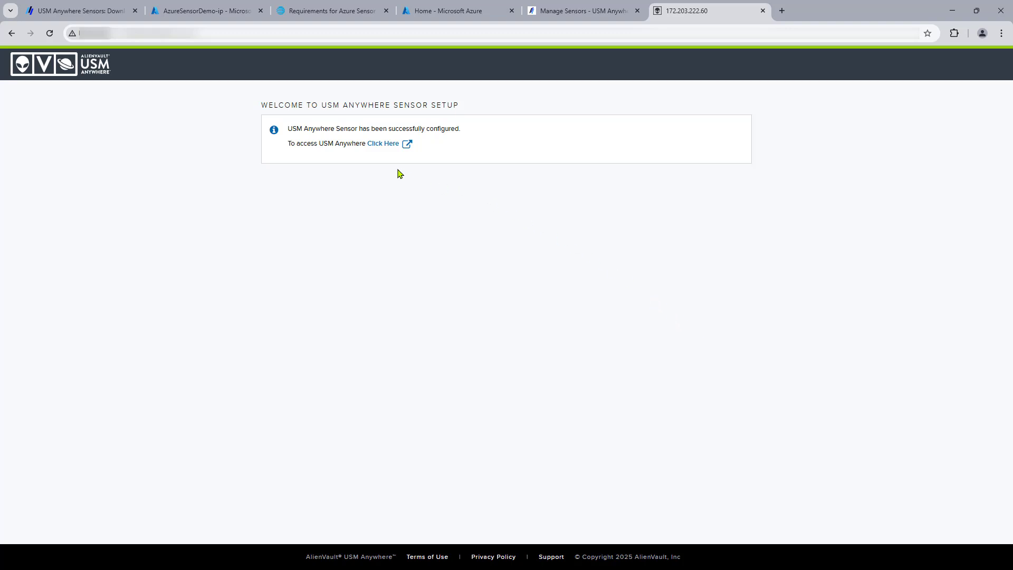
Open USM Anywhere from the setup page, go to the Sensors list, and start the configuration wizard for AzureSensorDemo.
left_click(384, 144)
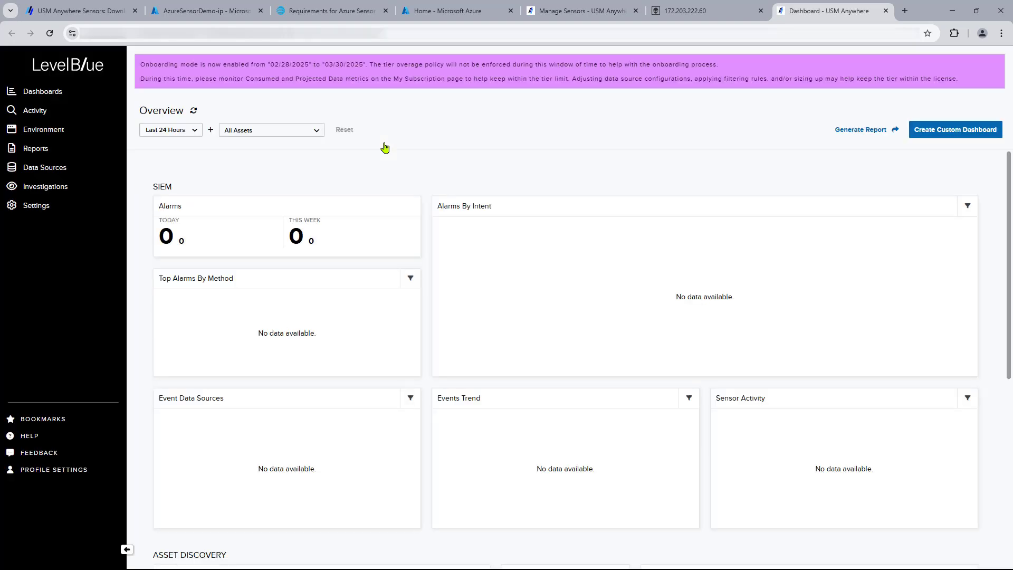
left_click(67, 171)
left_click(64, 187)
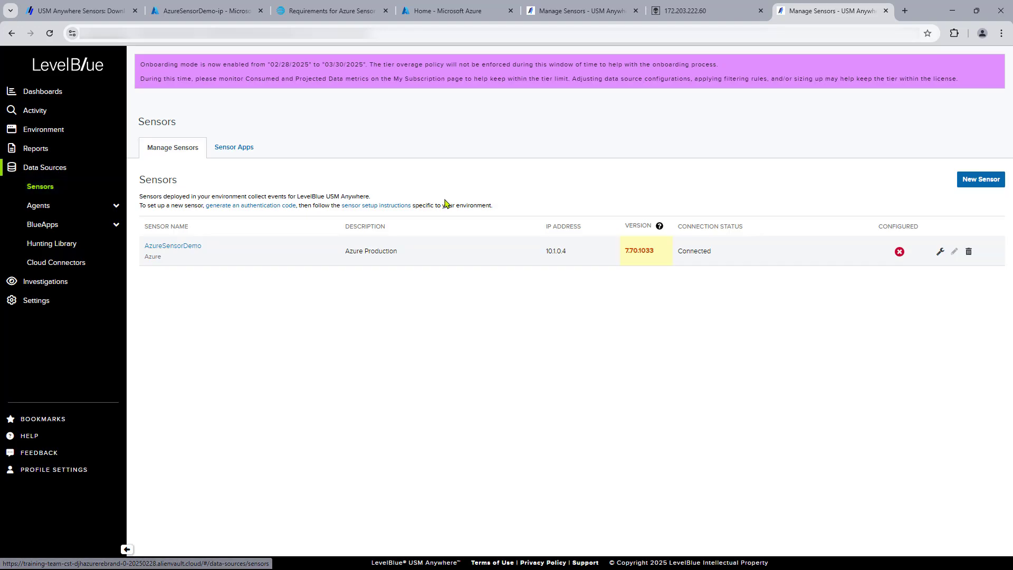
left_click(939, 255)
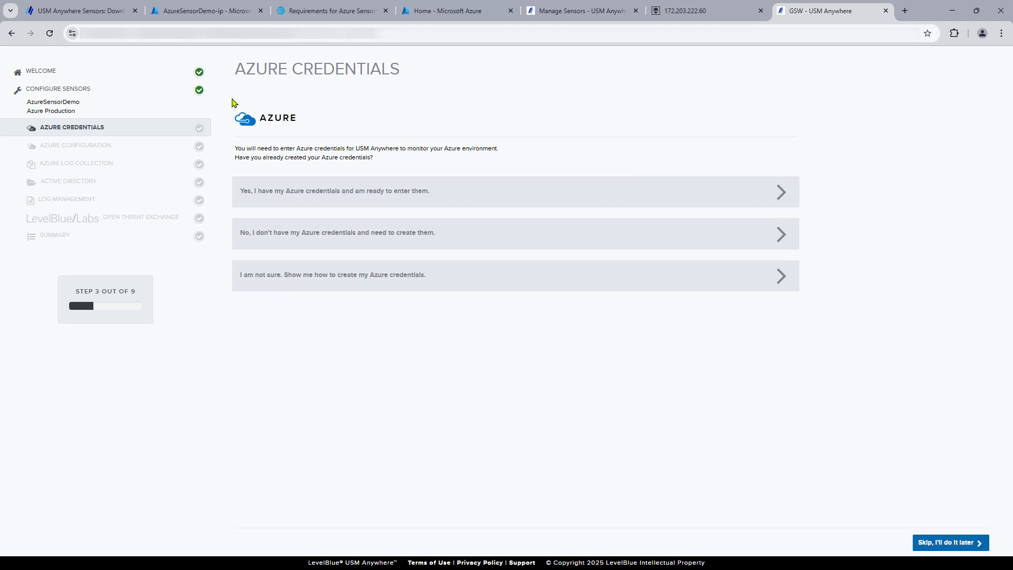
Skip the Azure credentials and continue past the Azure configuration page without discovering VMs and collecting logs.
left_click(957, 543)
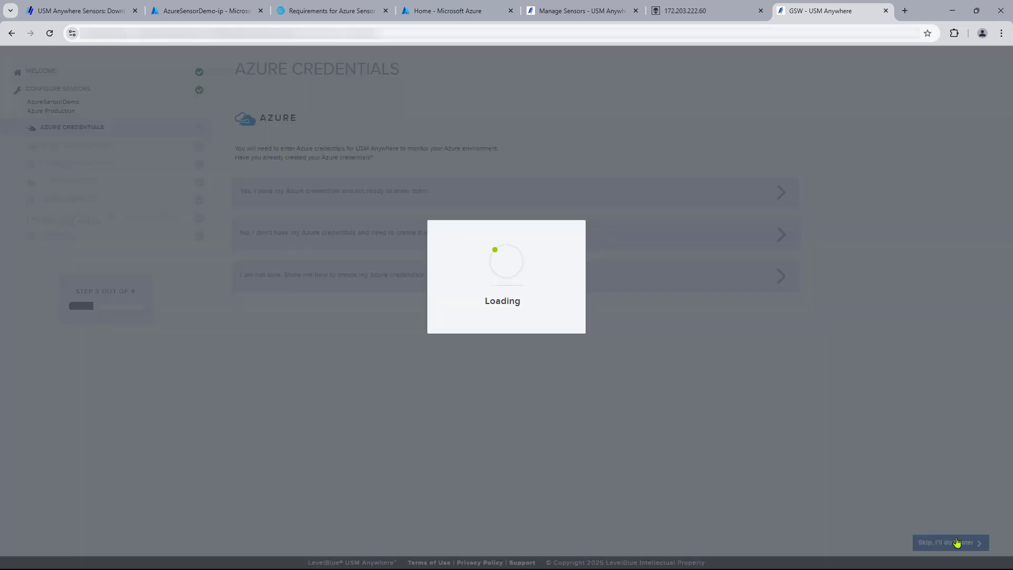
left_click(482, 340)
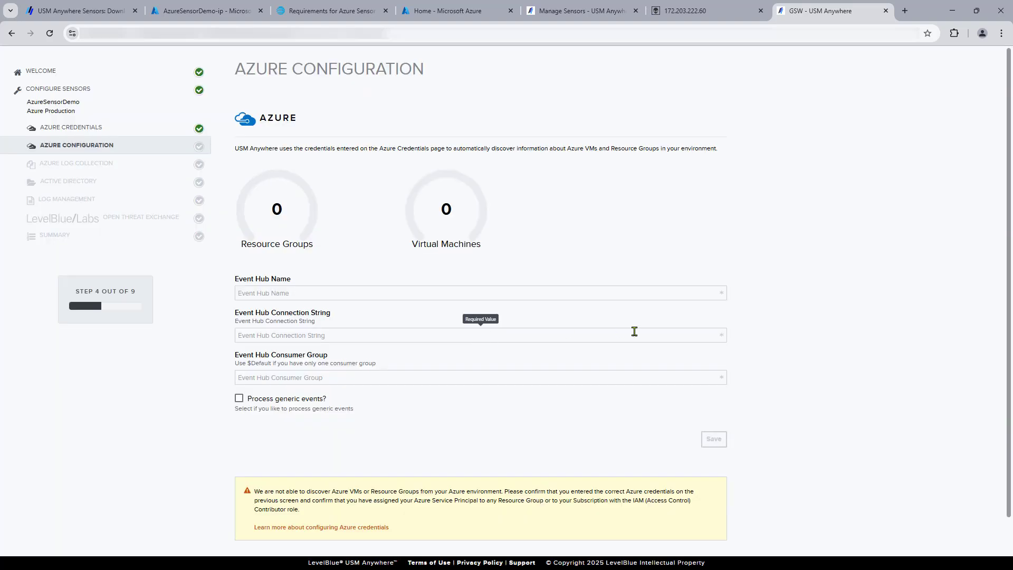
scroll(843, 335, "down", 1)
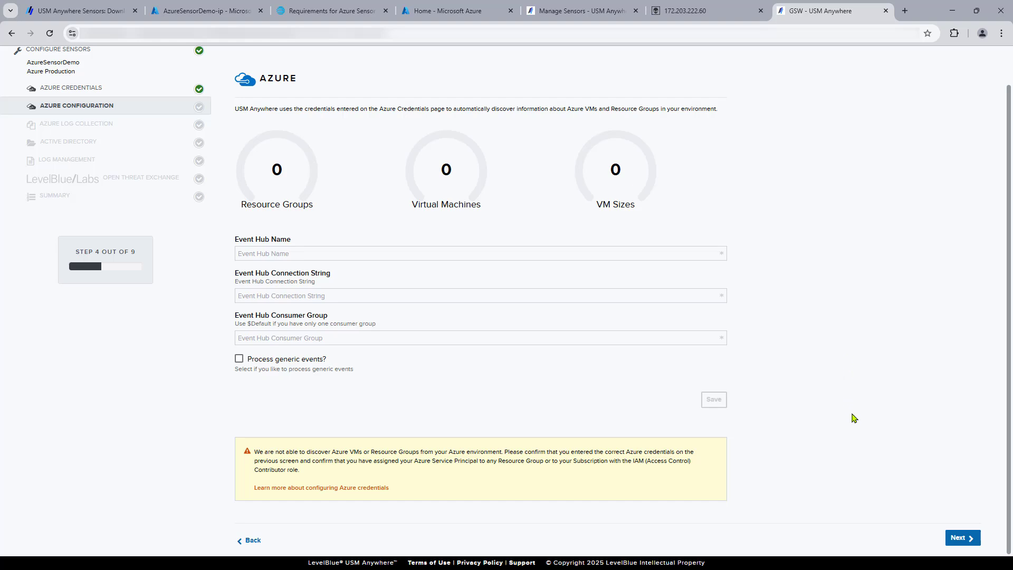
left_click(972, 541)
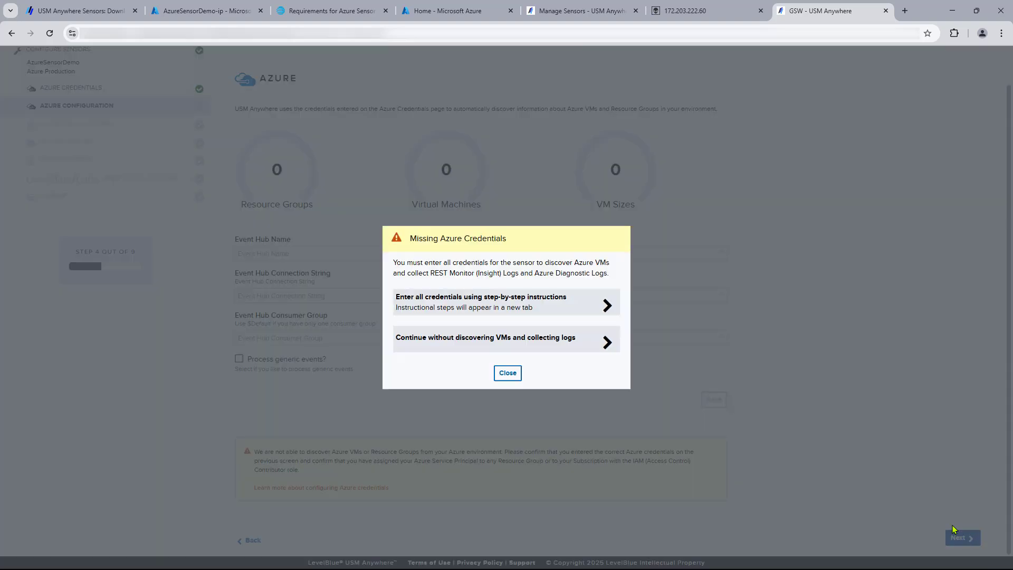
left_click(563, 344)
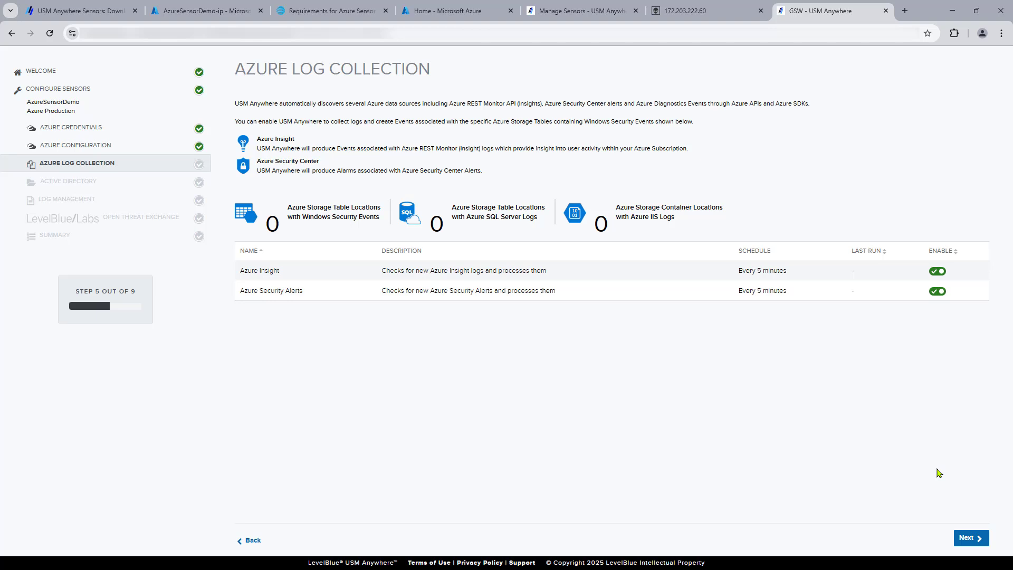
Accept the default Azure log collection, leave Active Directory blank, and continue past log management to the Open Threat Exchange page.
left_click(978, 536)
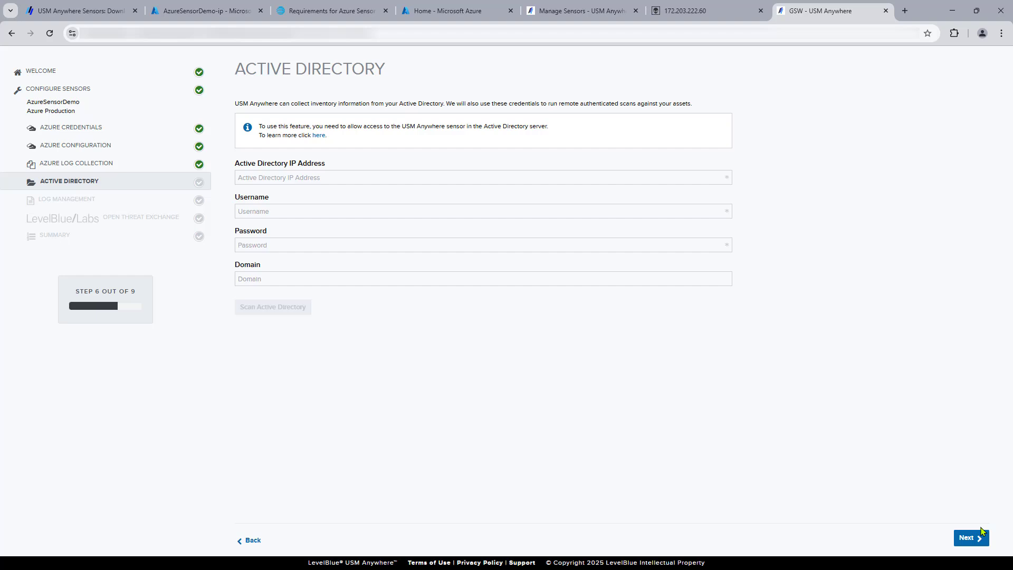
left_click(973, 536)
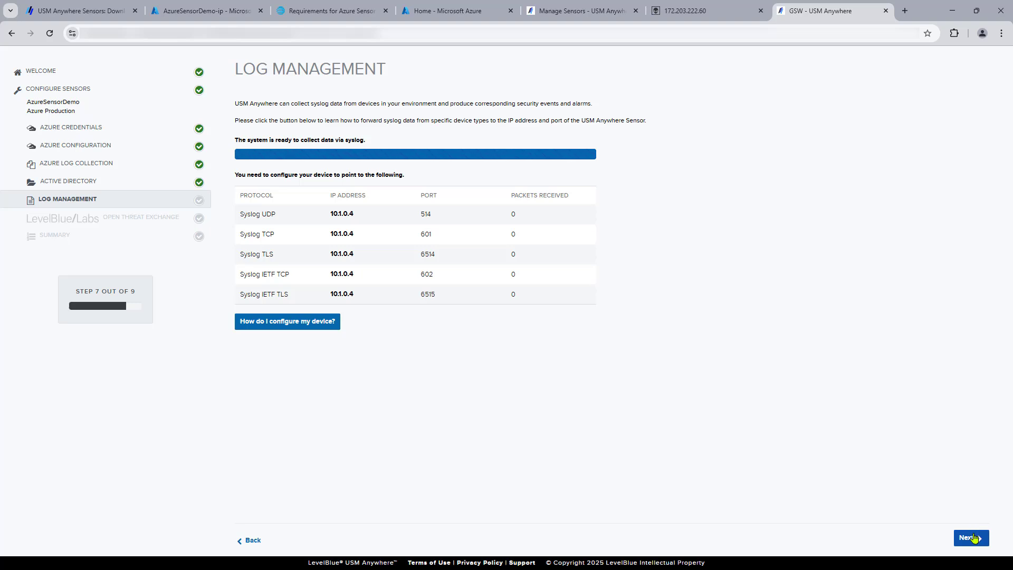
left_click(973, 537)
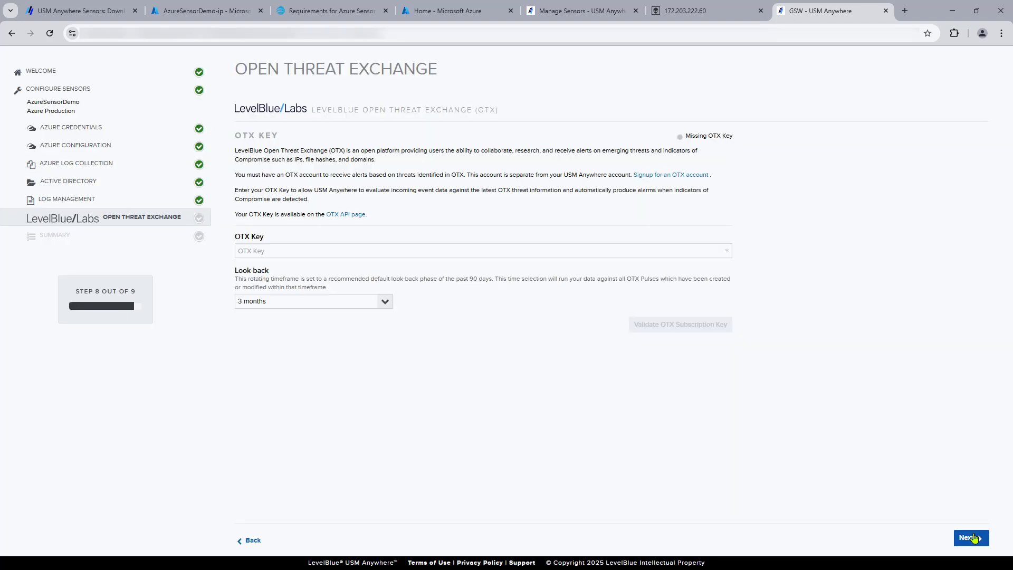
Paste the OTX key, choose a 3 months look-back, and validate the OTX subscription key.
left_click(280, 252)
key("ctrl+v")
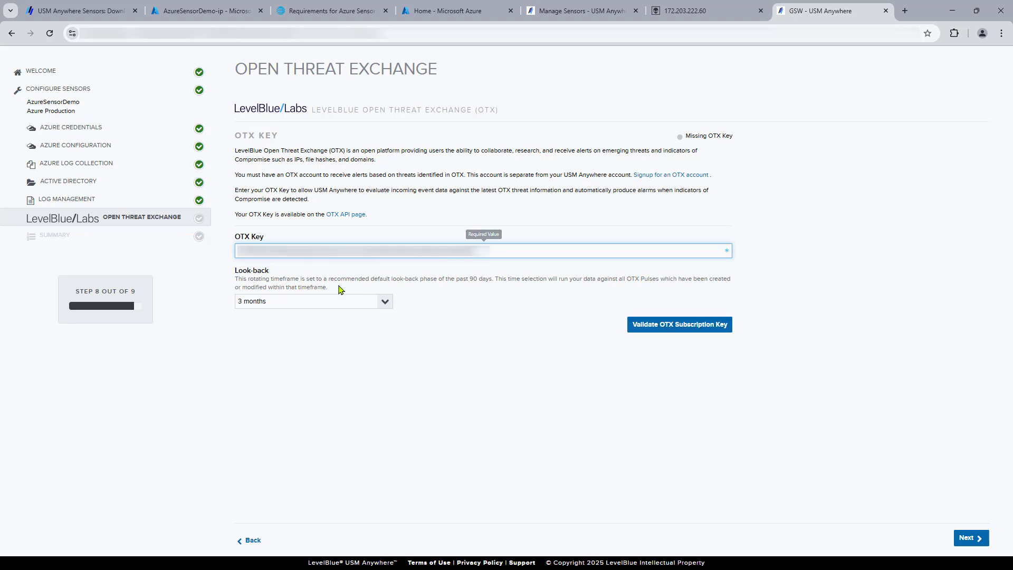
left_click(344, 304)
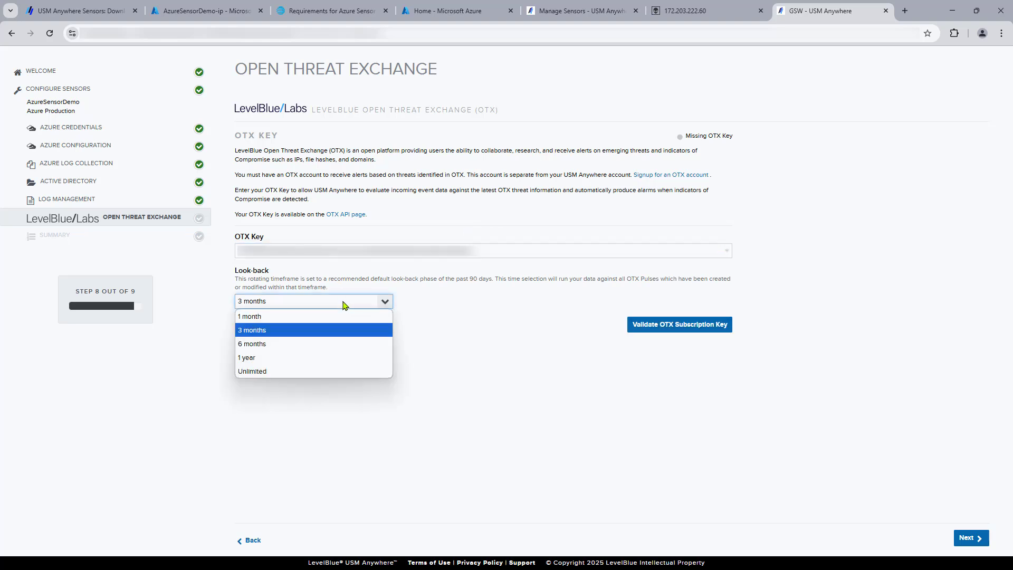
left_click(329, 331)
left_click(662, 328)
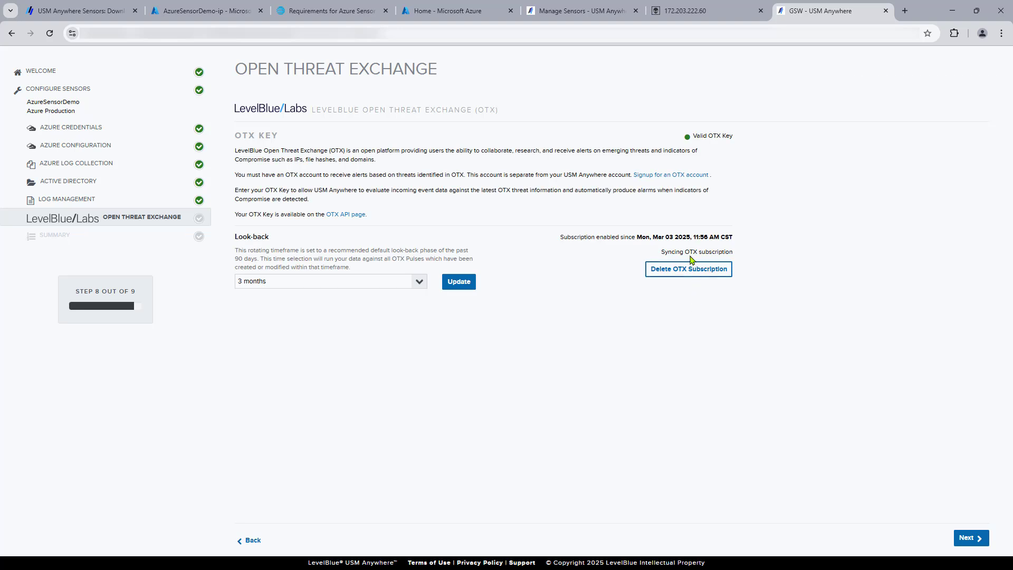
Finish the sensor configuration wizard, start using USM Anywhere, and open the Sensors list.
left_click(967, 536)
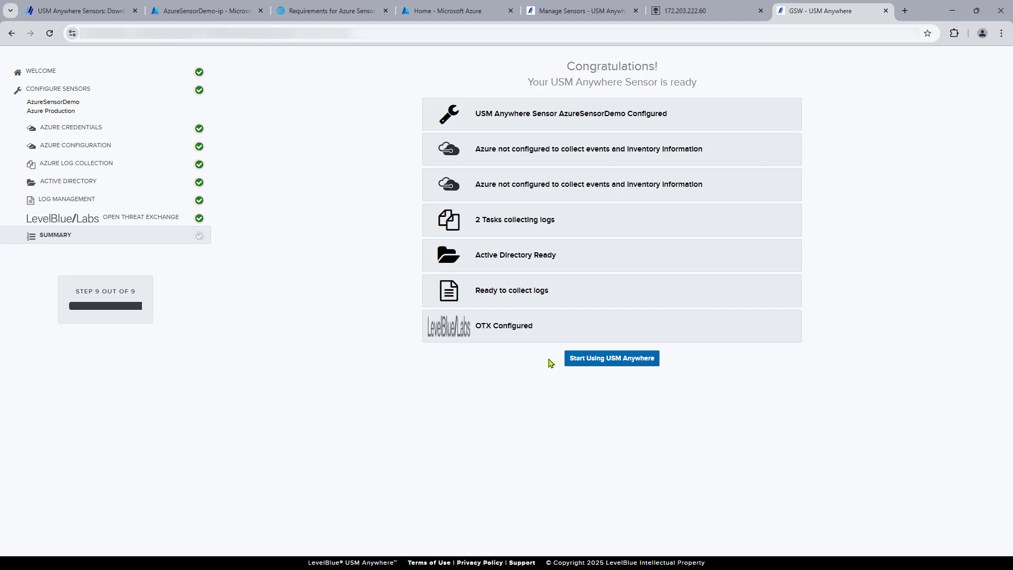
left_click(627, 360)
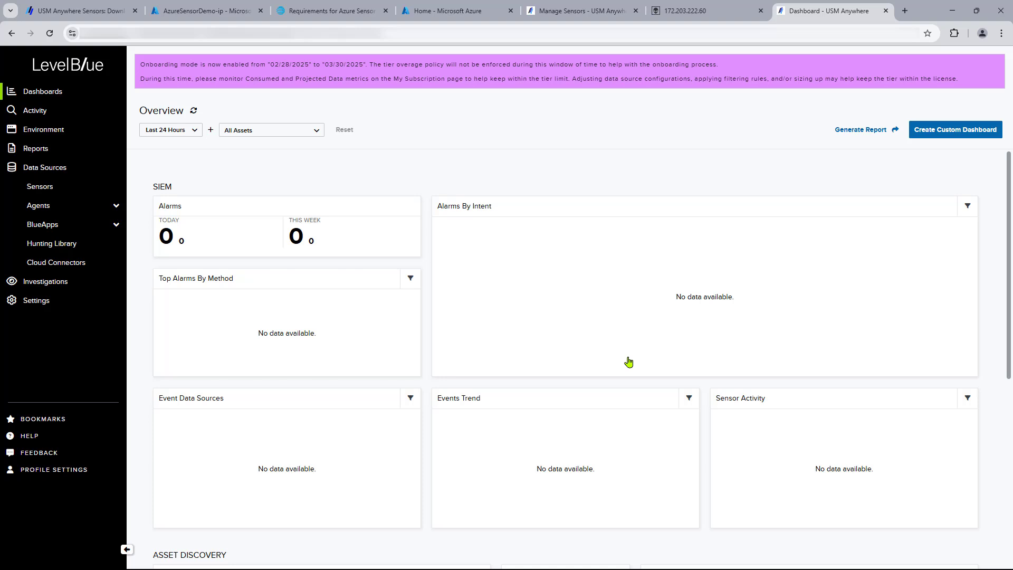
left_click(44, 189)
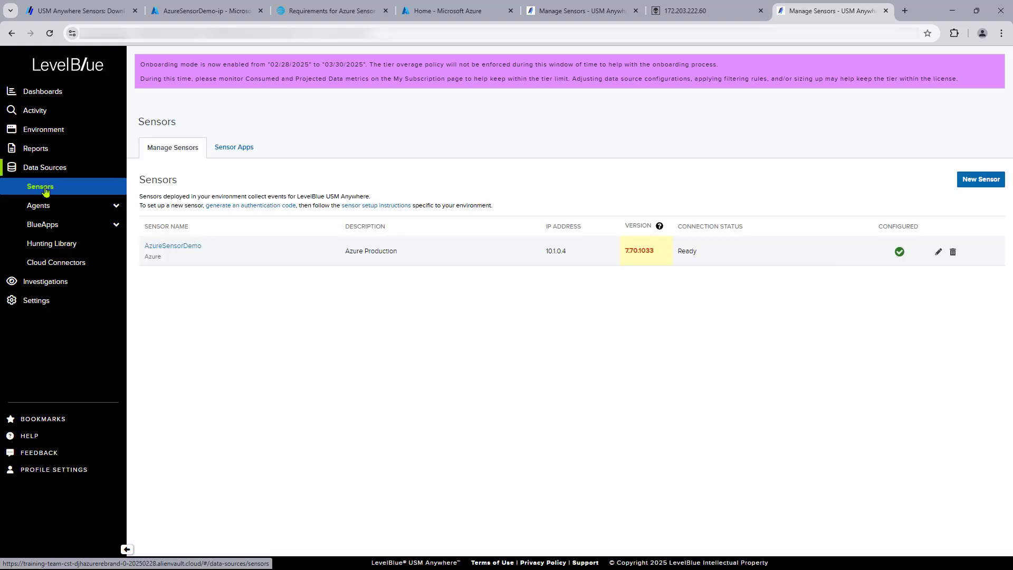